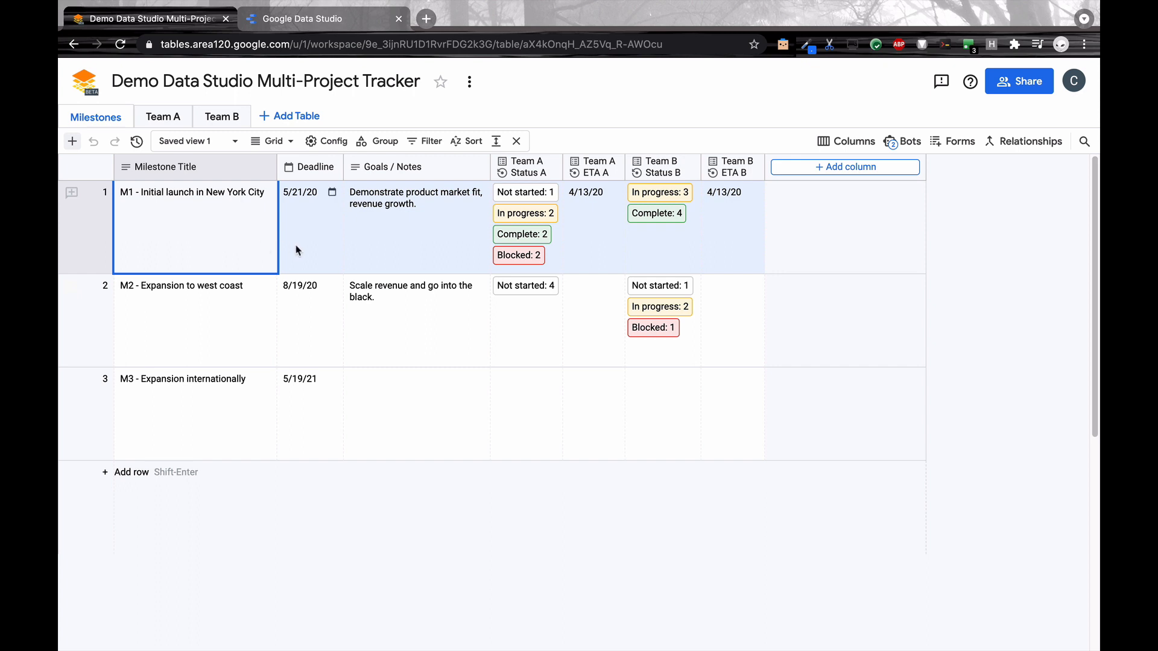
Step: Review the Milestones statuses and the Team A and Team B tables, ending in Google Data Studio
click(532, 203)
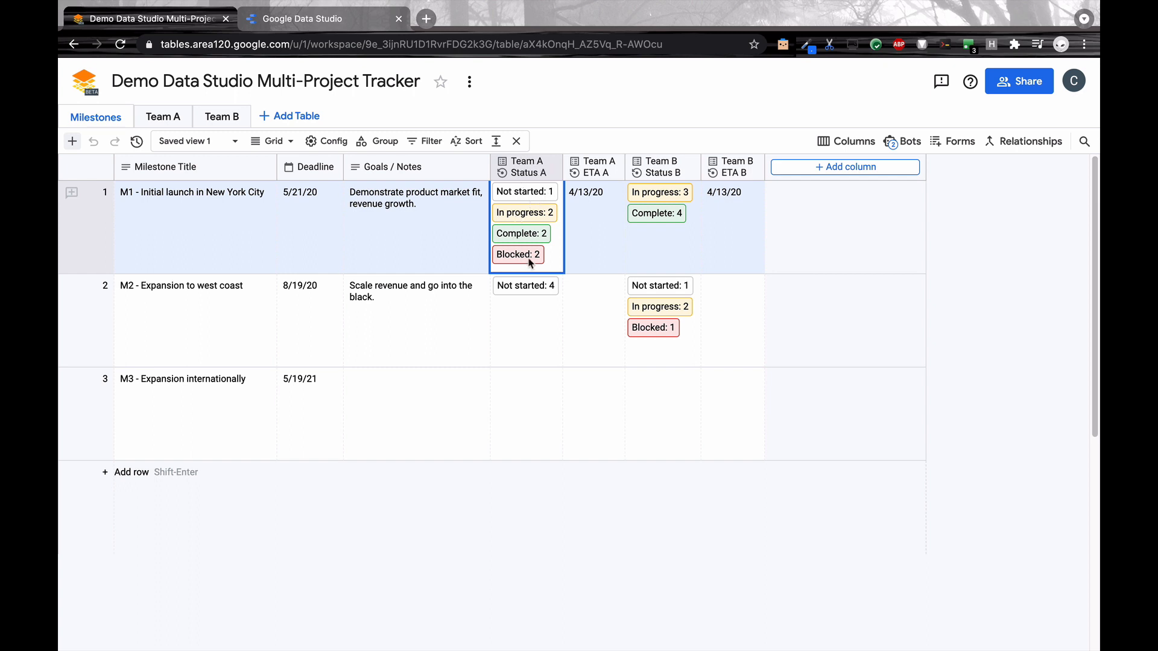
click(662, 264)
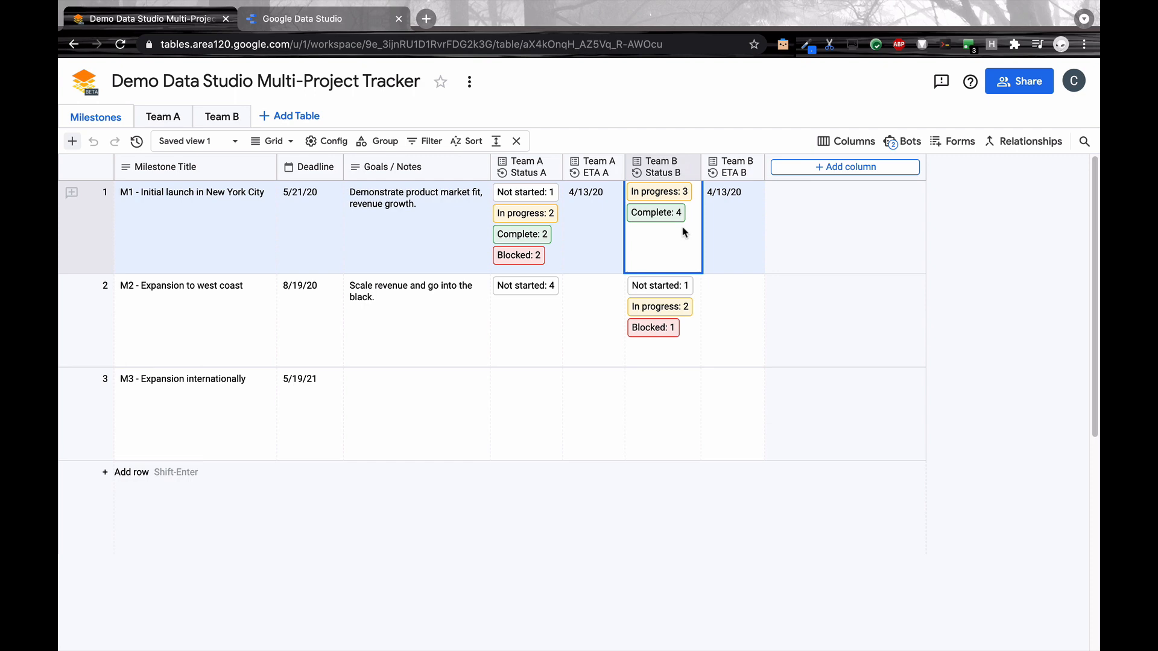
click(172, 119)
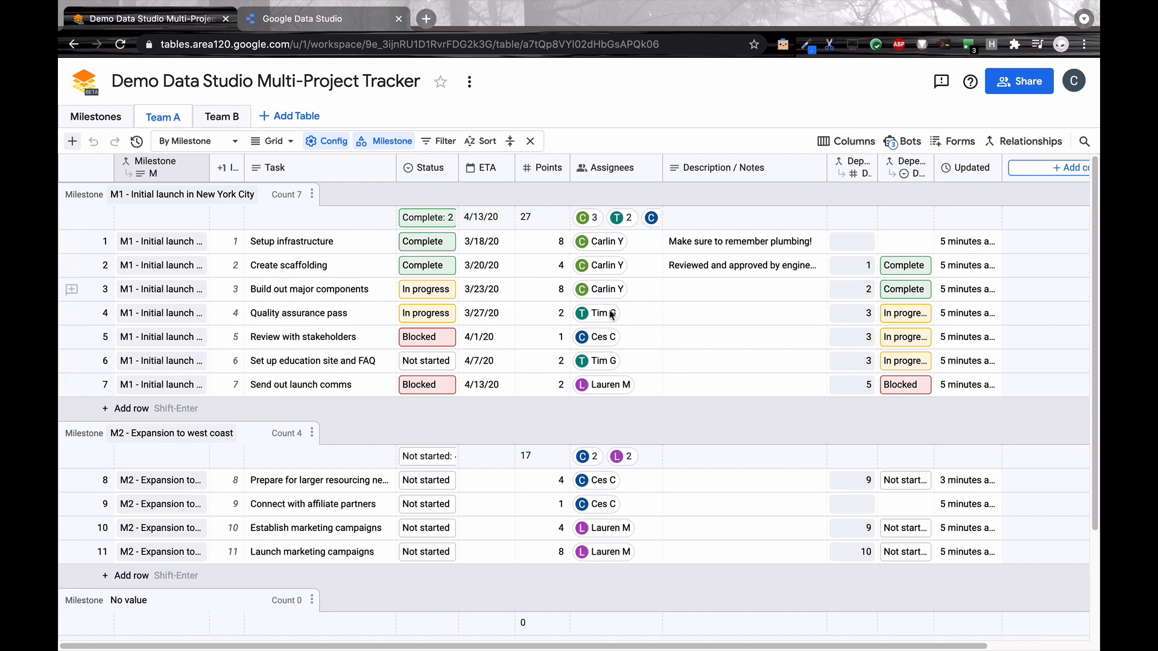
click(215, 116)
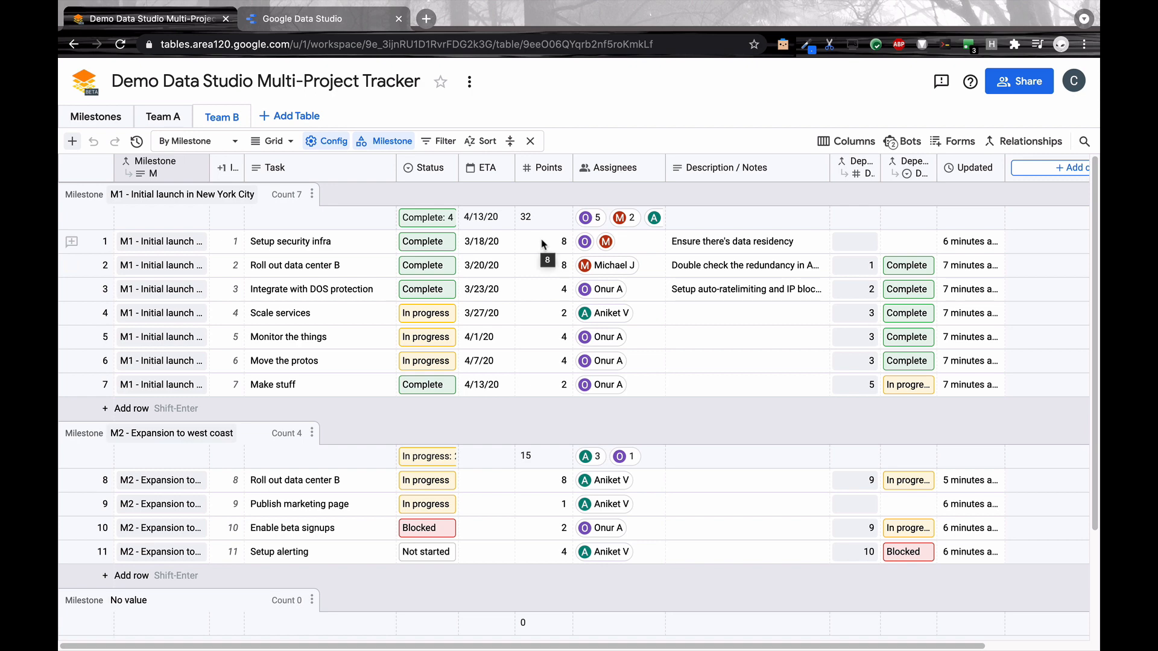
click(276, 23)
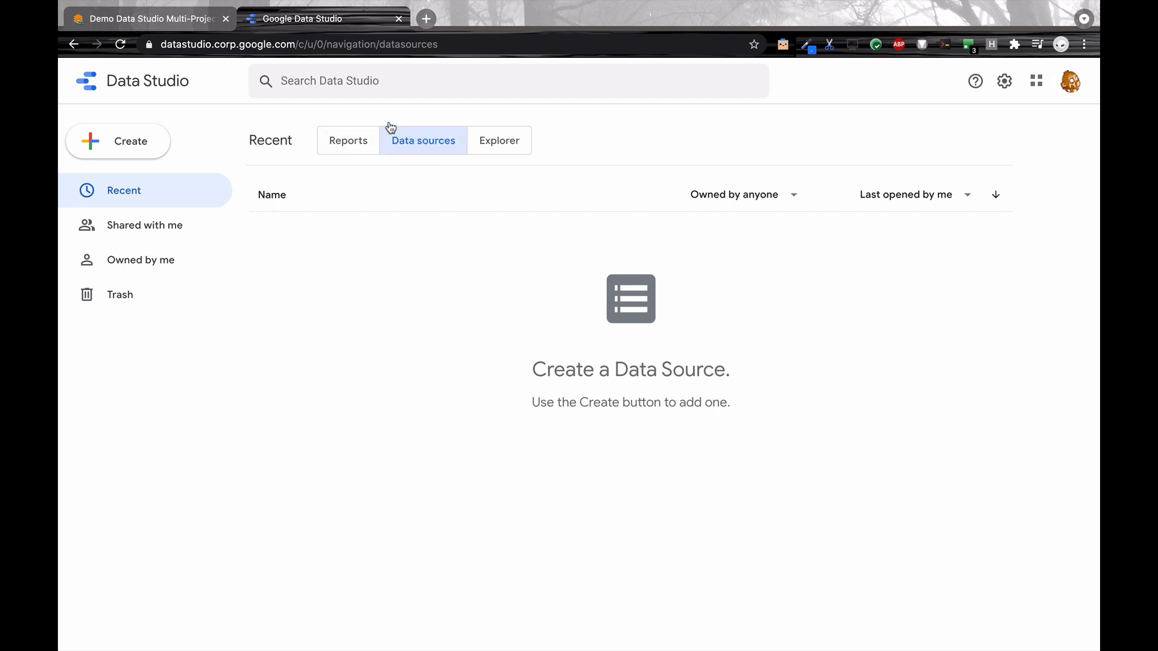
click(150, 142)
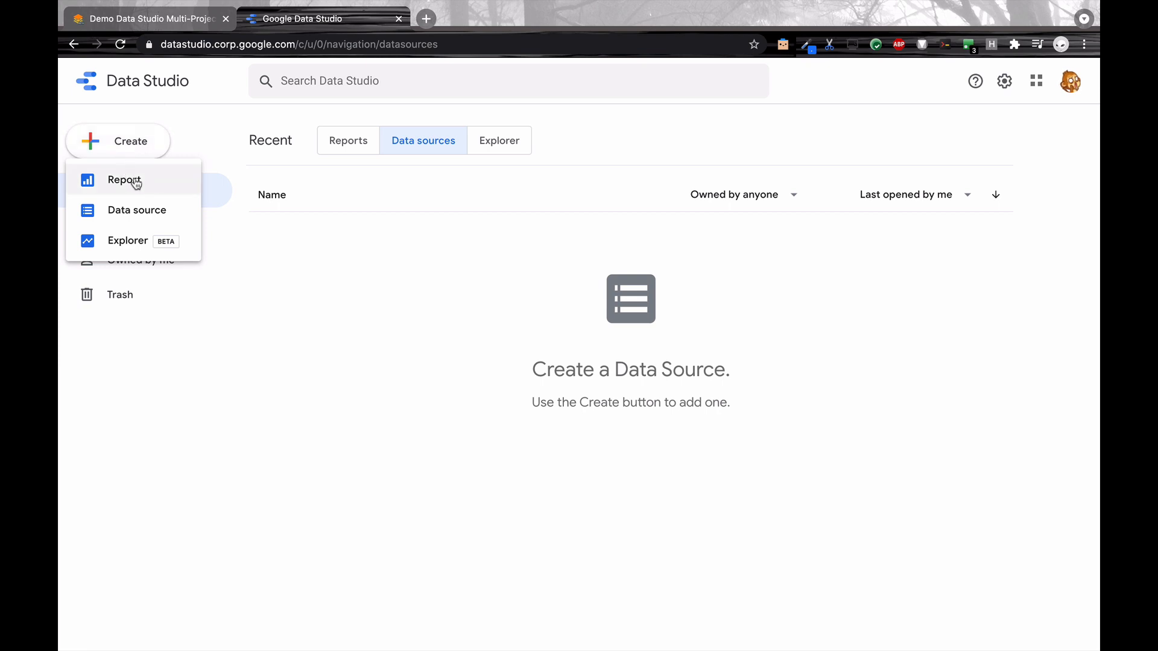
click(169, 218)
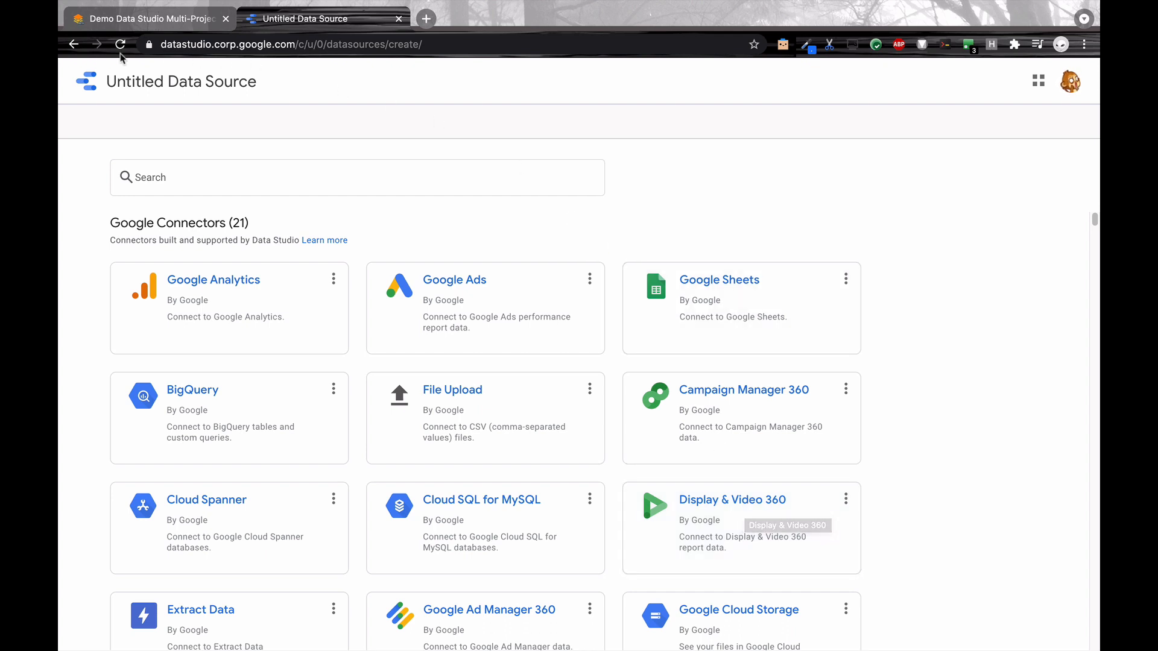
click(73, 45)
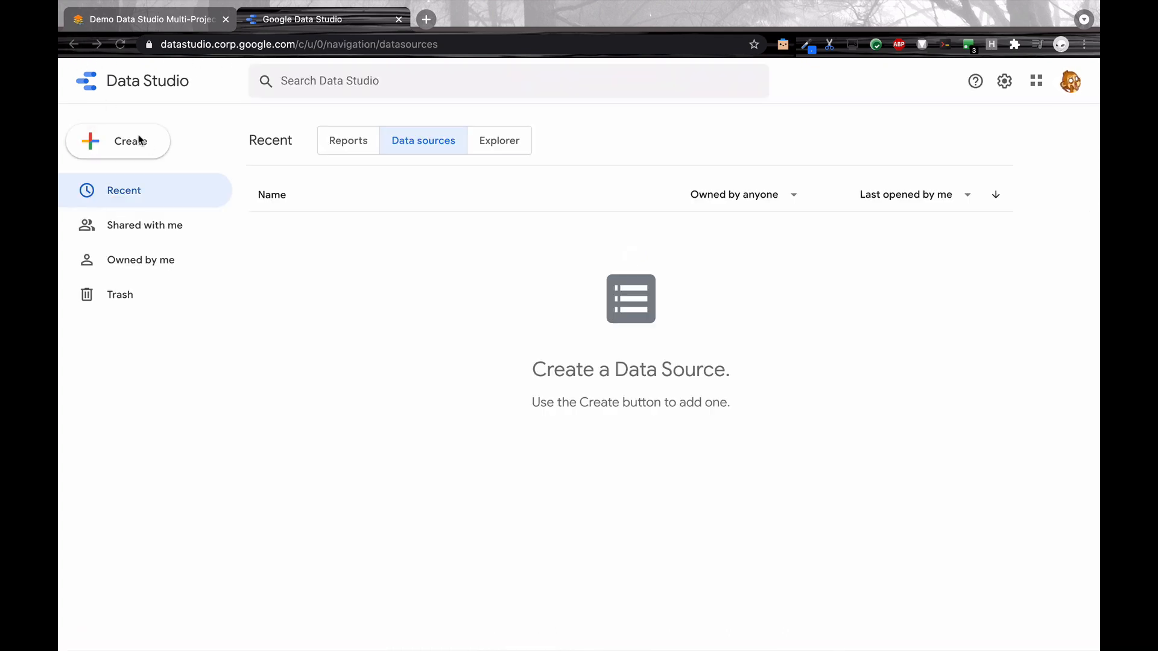
Step: Create a new report and choose the Tables by Area 120 connector by Google as its data connection
click(154, 145)
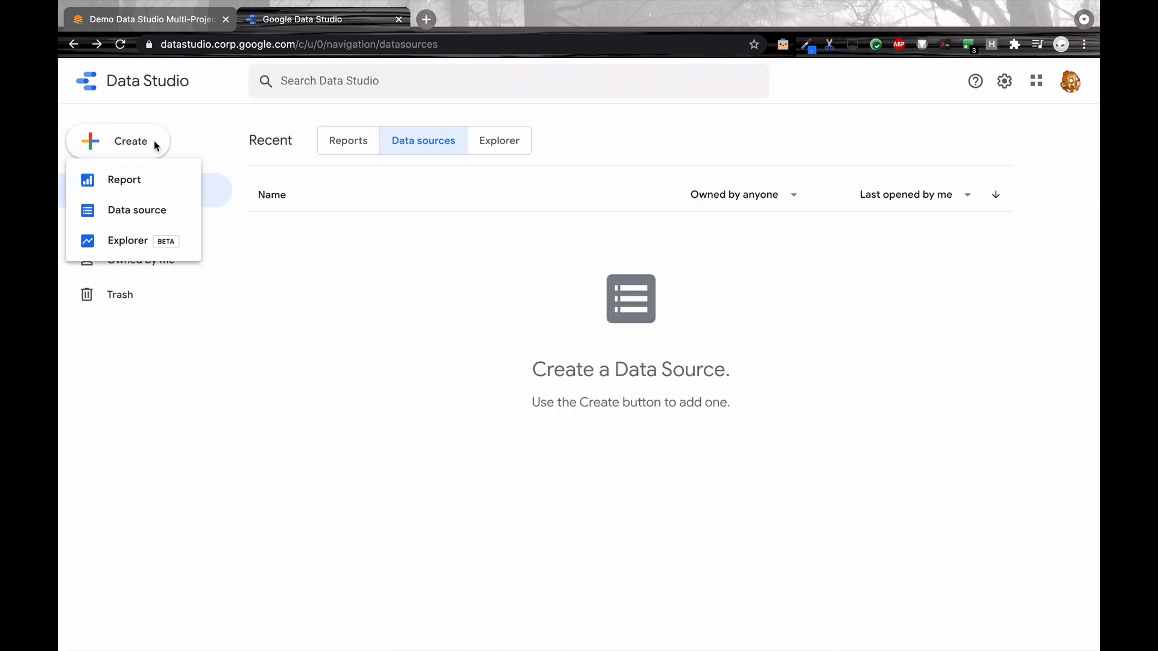
click(156, 181)
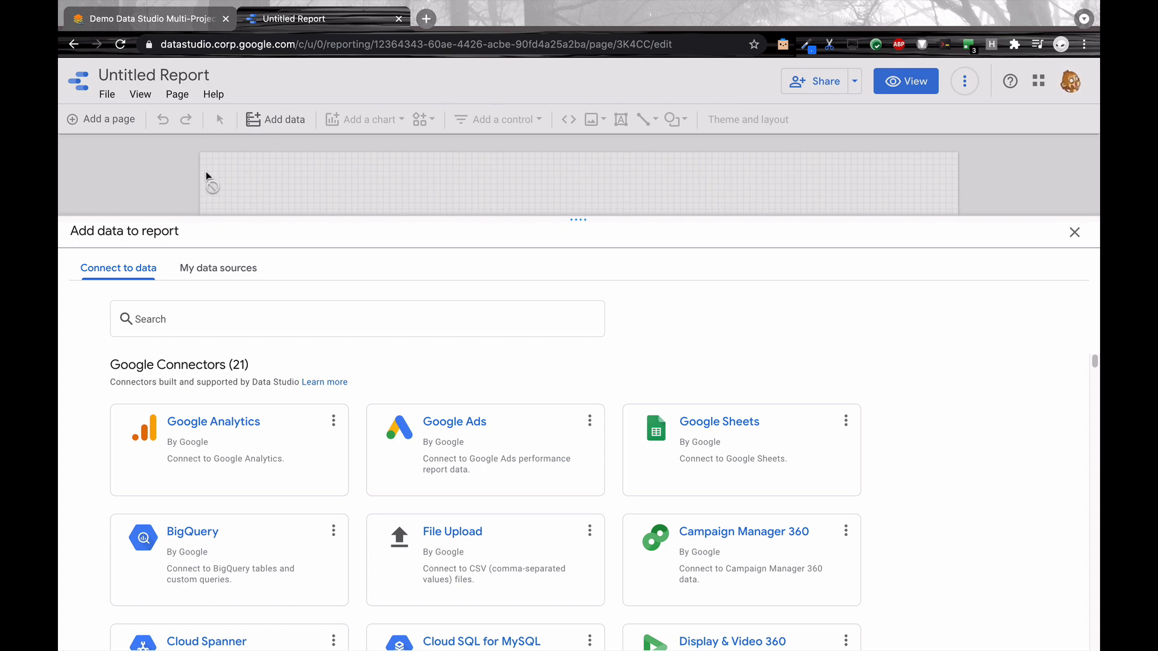
click(204, 324)
text(Tables)
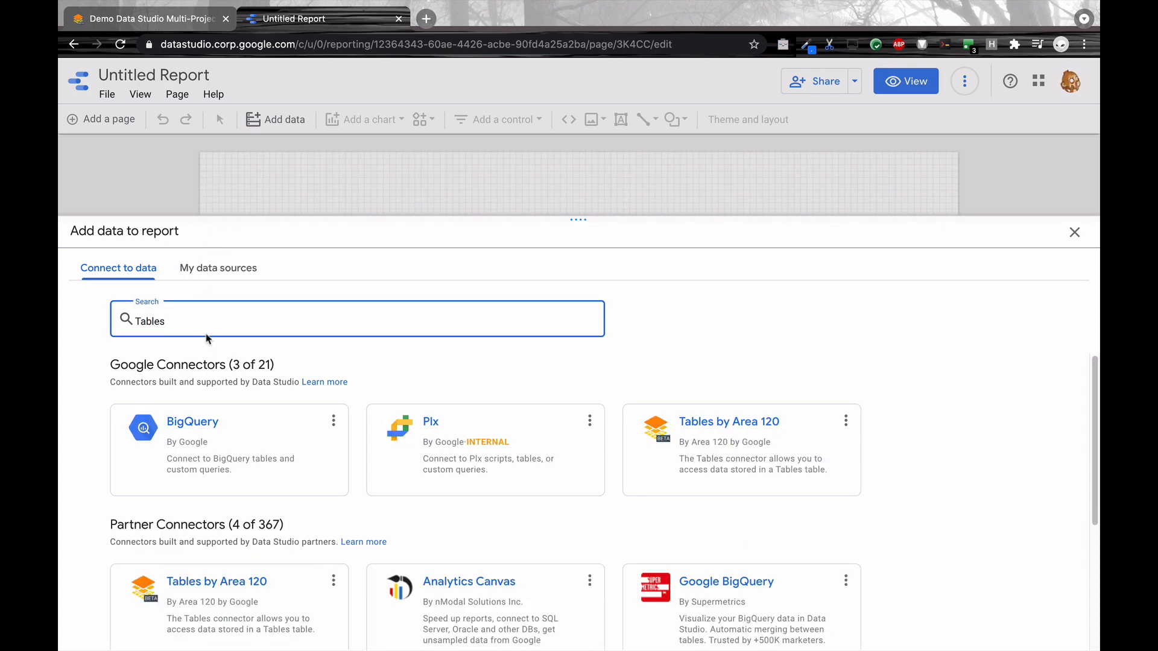
click(737, 457)
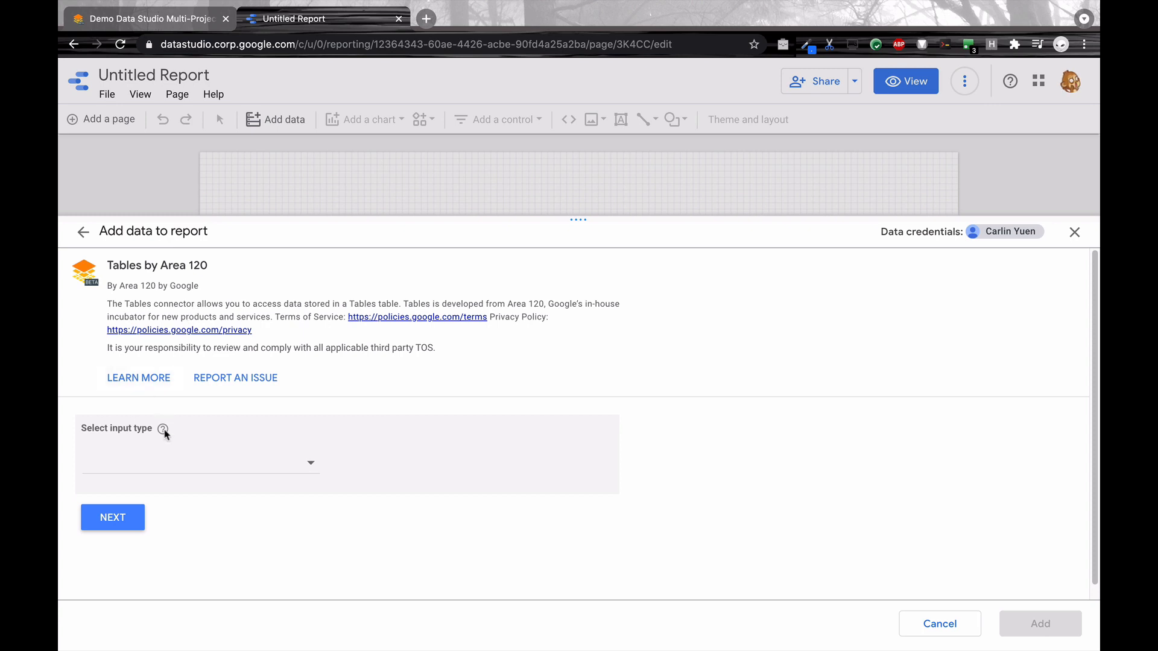
Step: Set the connector's input type to Enter table URL and proceed to the table URL entry
click(207, 468)
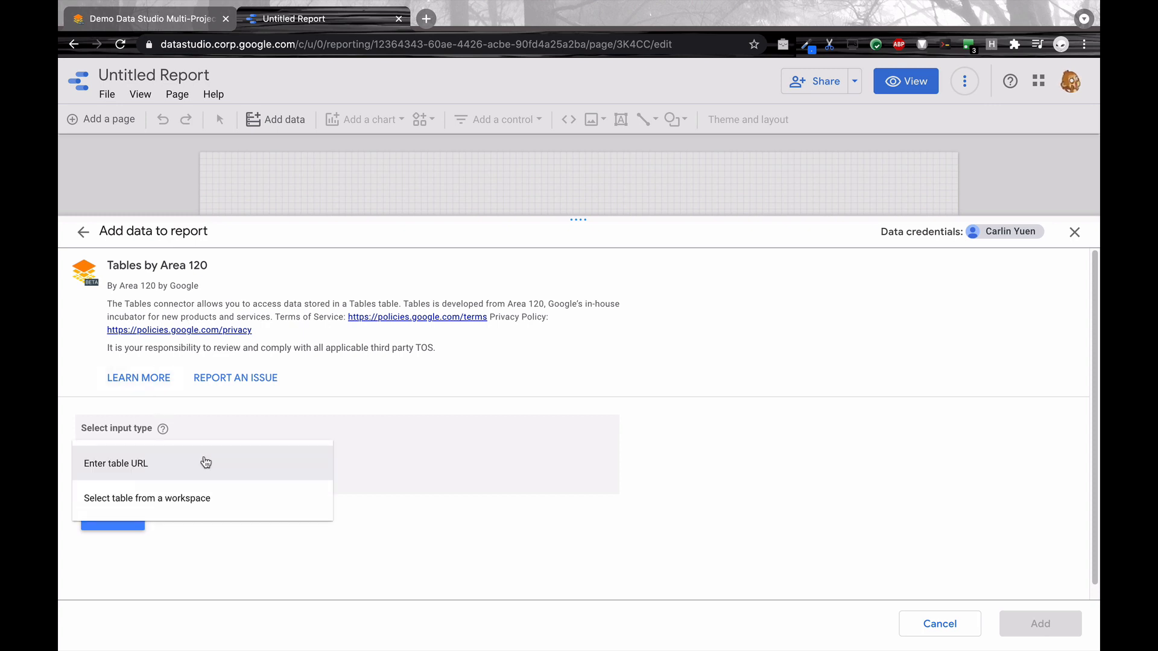
click(212, 461)
click(216, 461)
click(123, 519)
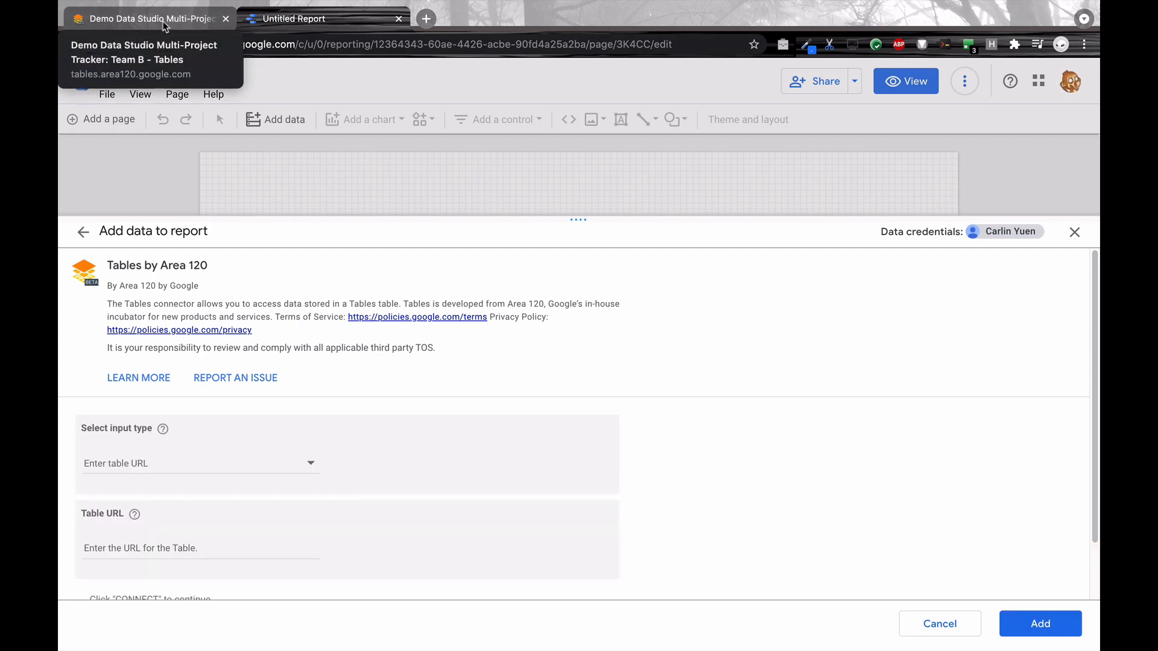
Step: Add the Team B table to the report using its URL copied from the Demo Data Studio Multi-Project Tracker
click(165, 27)
click(196, 45)
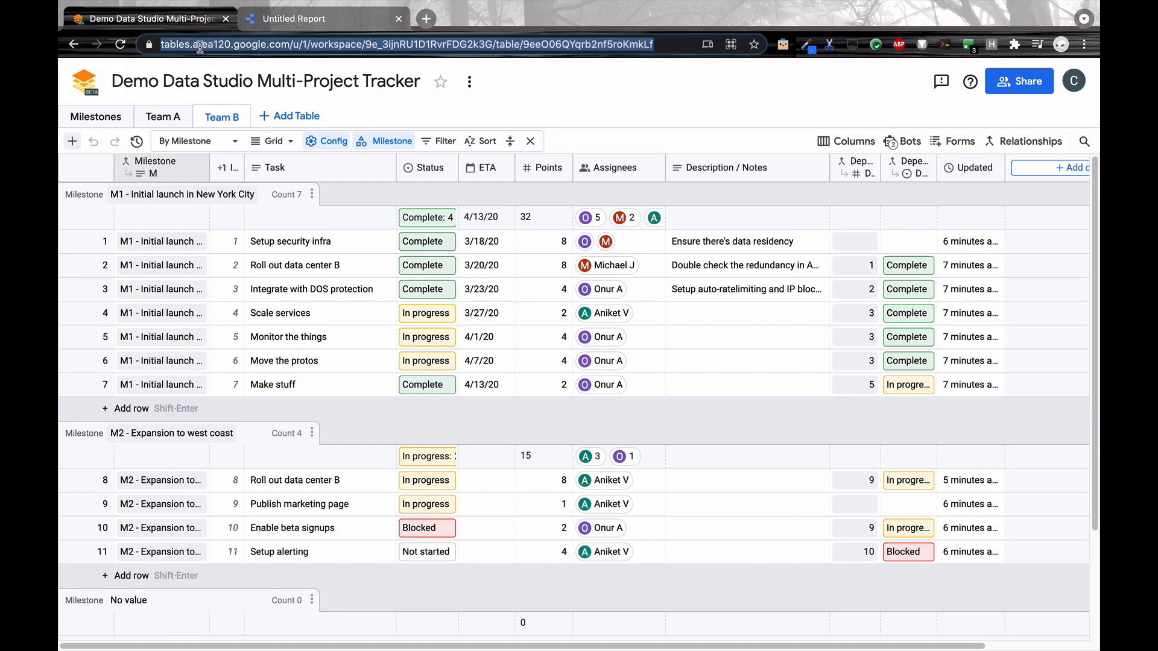
click(296, 28)
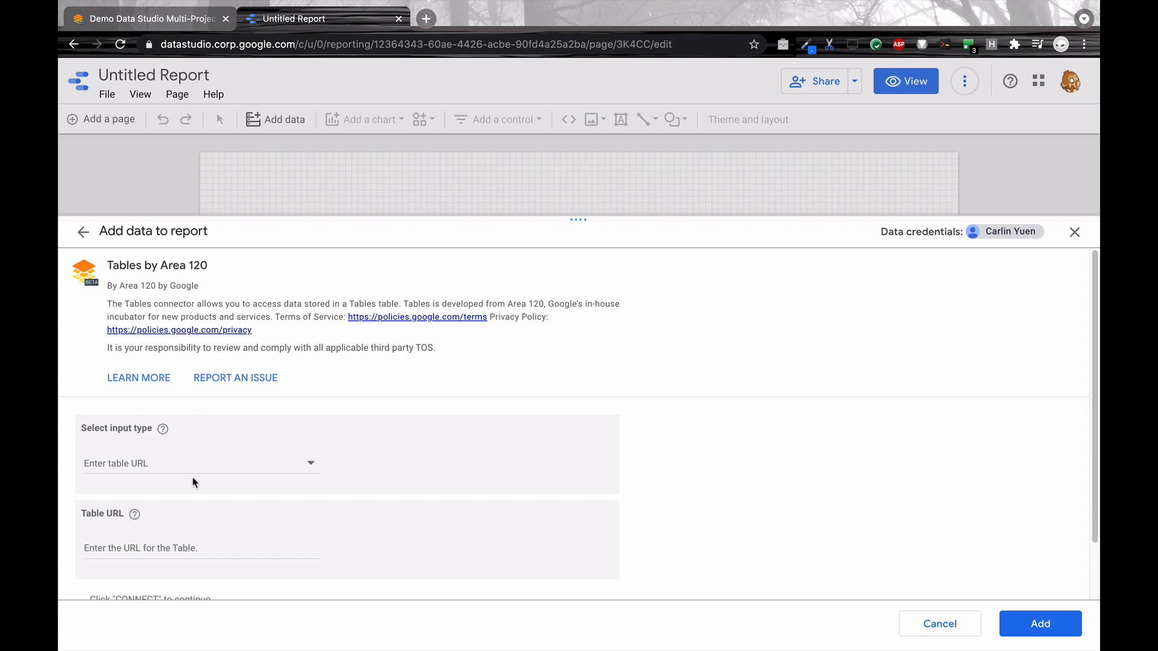
click(188, 545)
key(ctrl+v)
scroll(241, 538, down, 1)
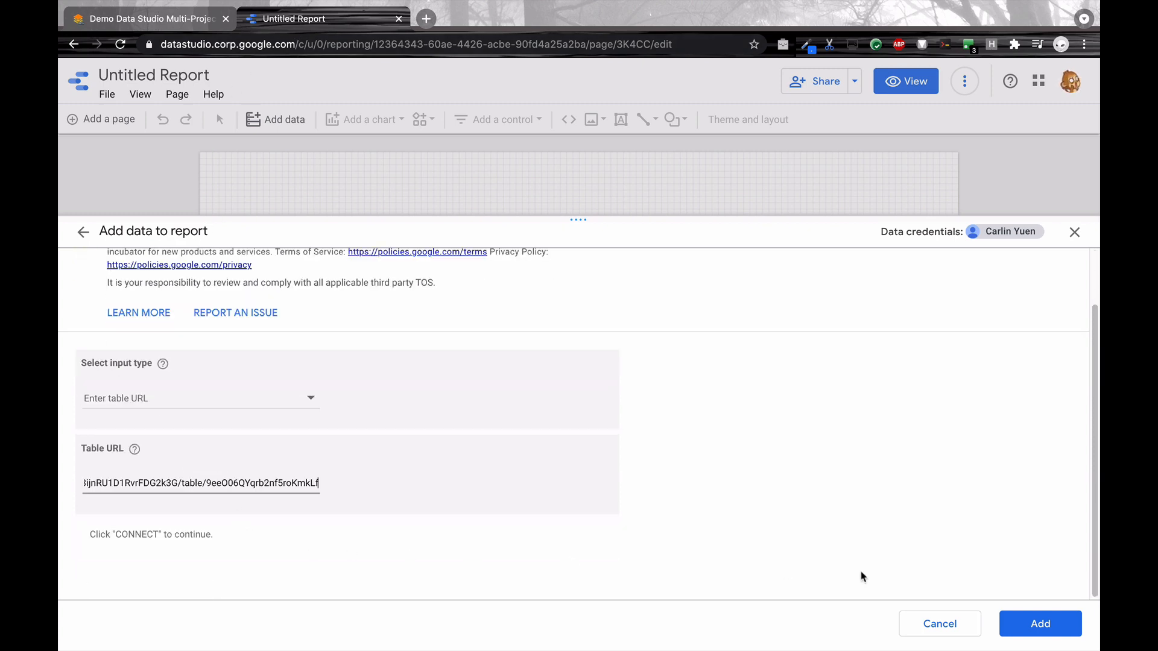
click(1010, 620)
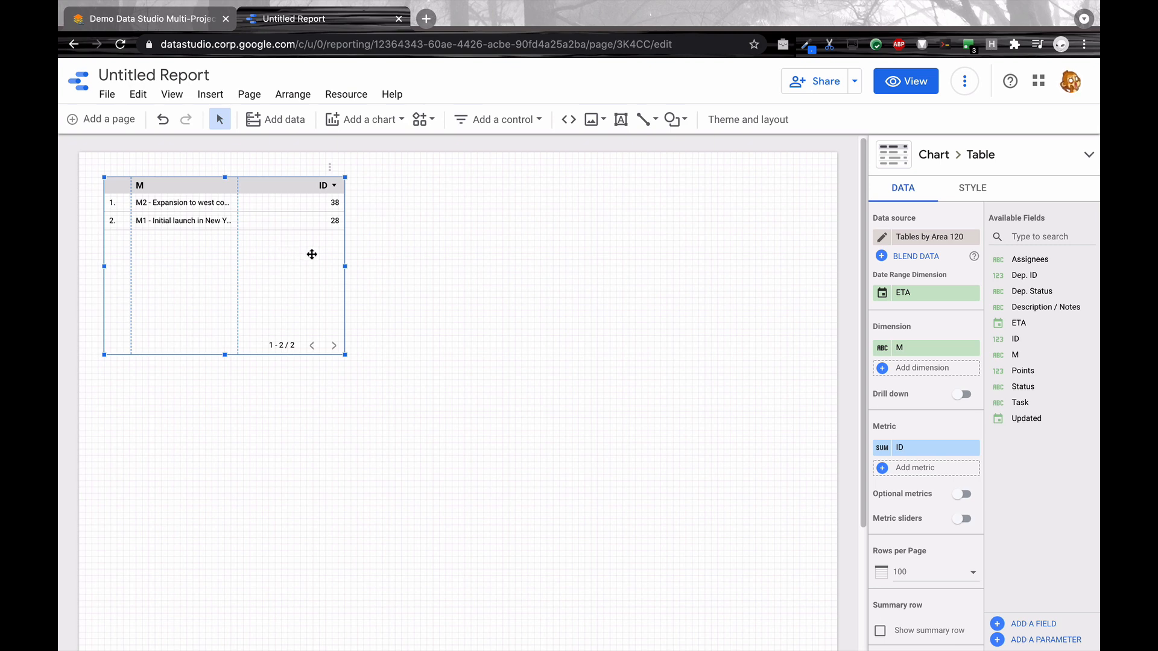
Step: Rename the report's Tables by Area 120 data source to "Team B Project Tracker"
click(383, 257)
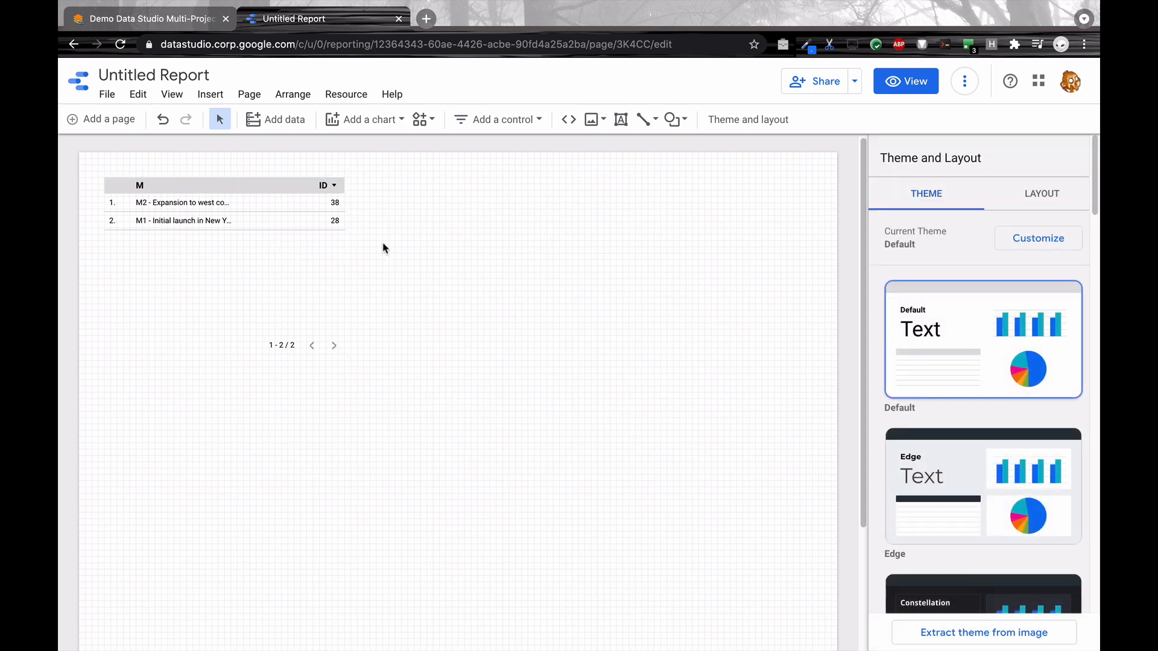
click(151, 18)
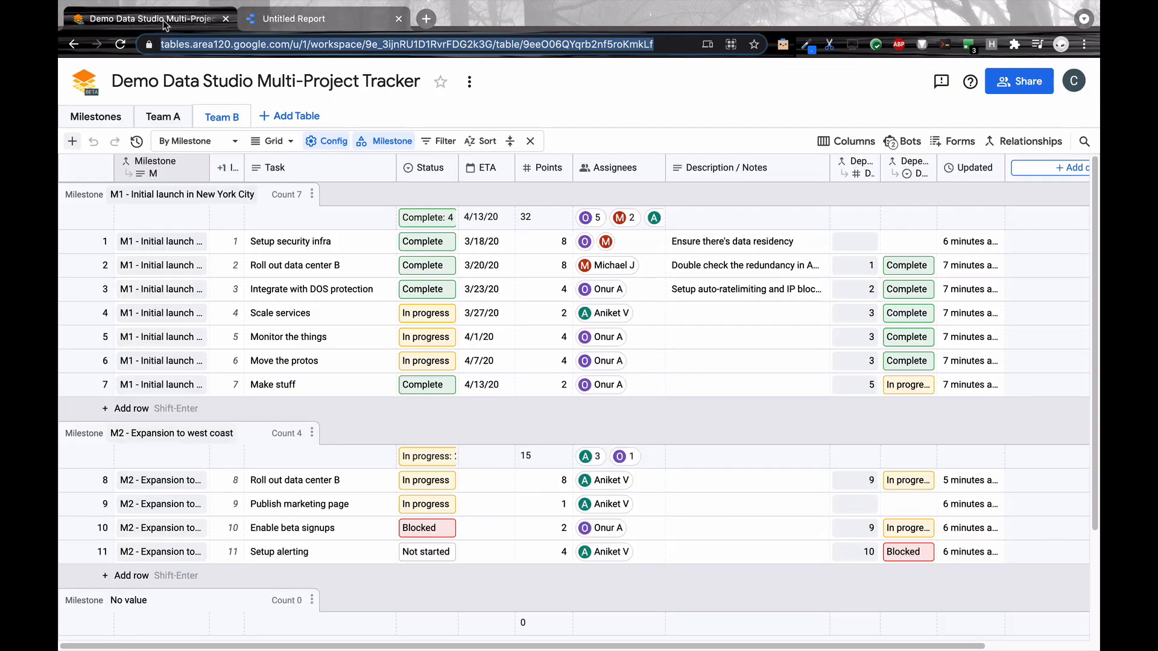
mouse_move(217, 123)
click(284, 23)
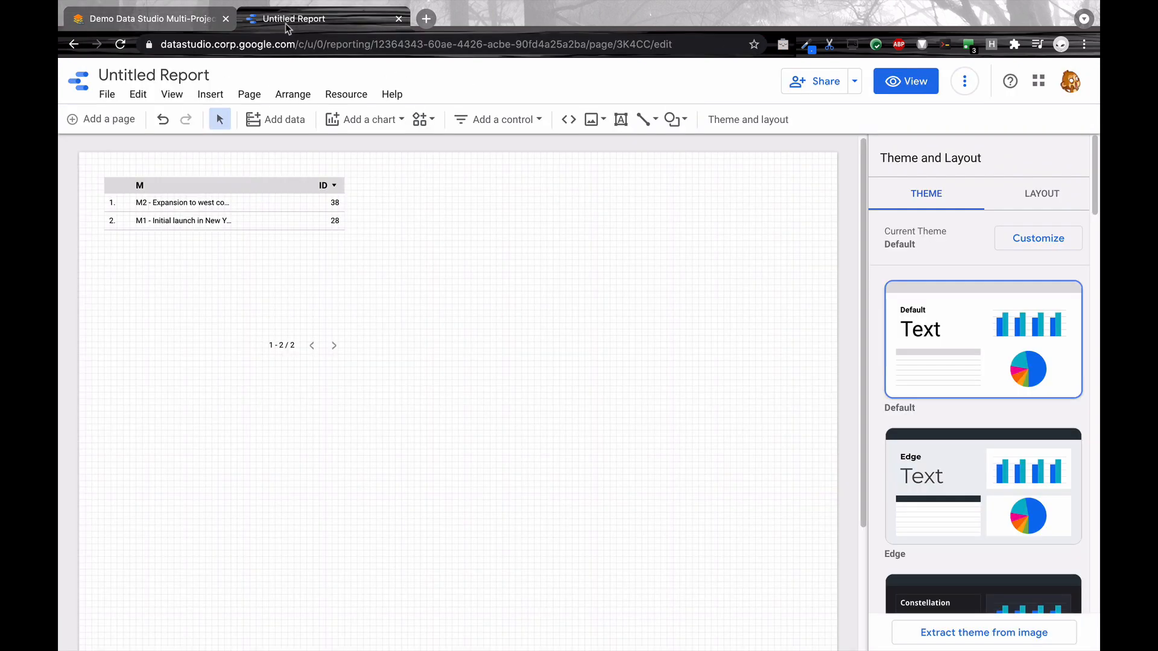
click(348, 96)
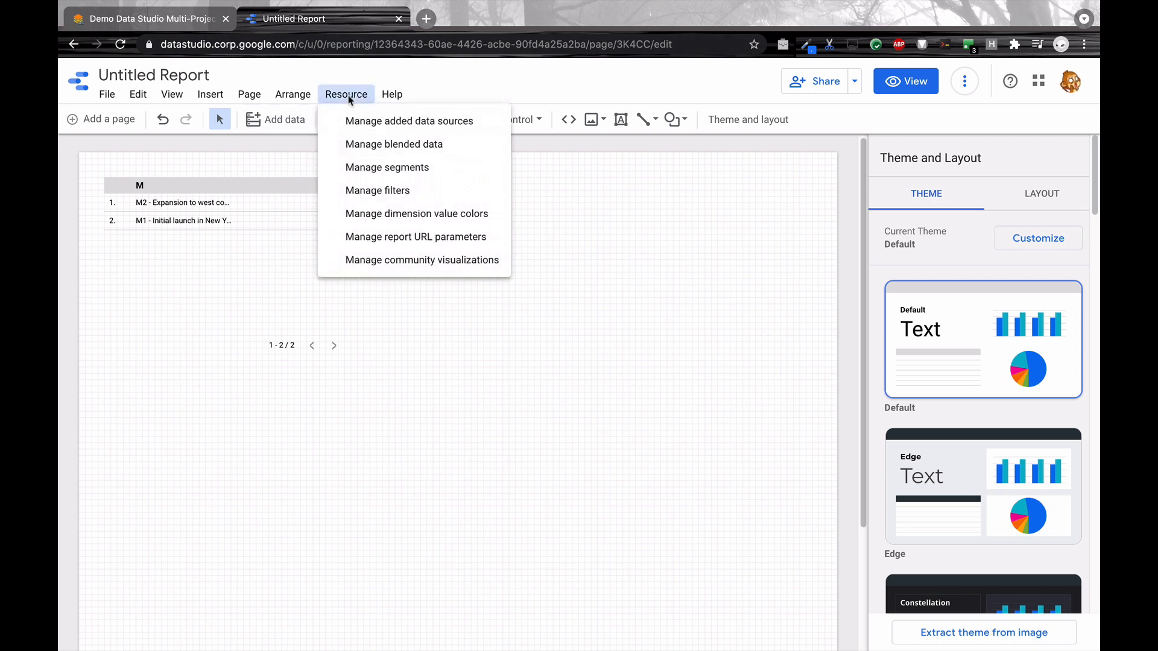
click(372, 122)
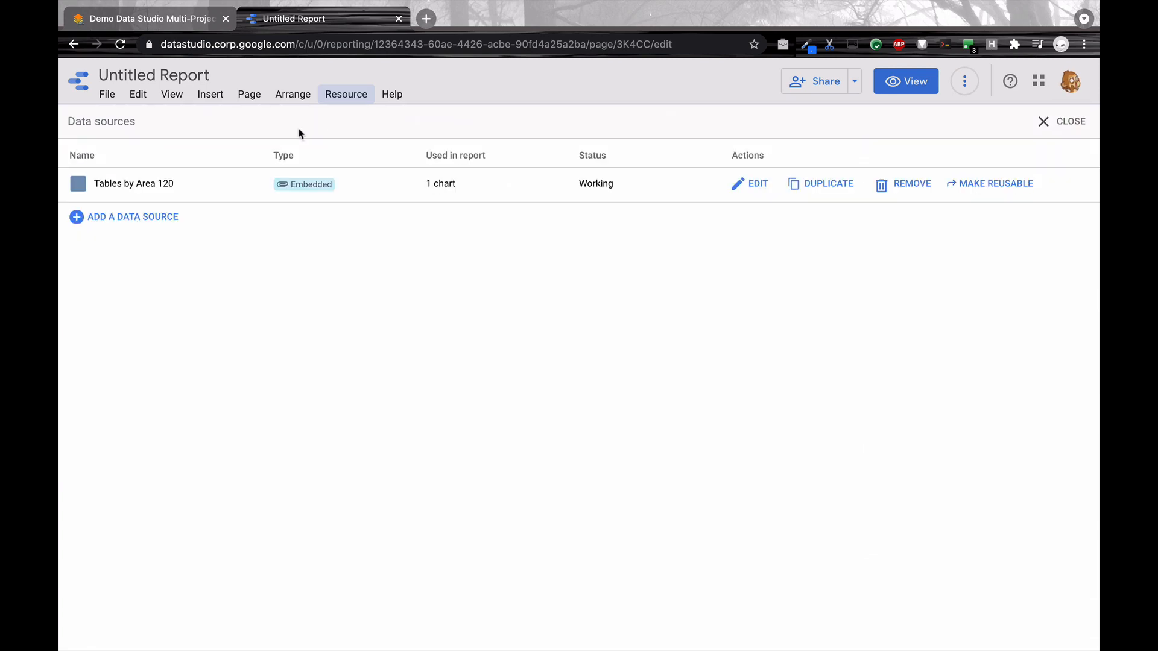
click(743, 187)
click(139, 122)
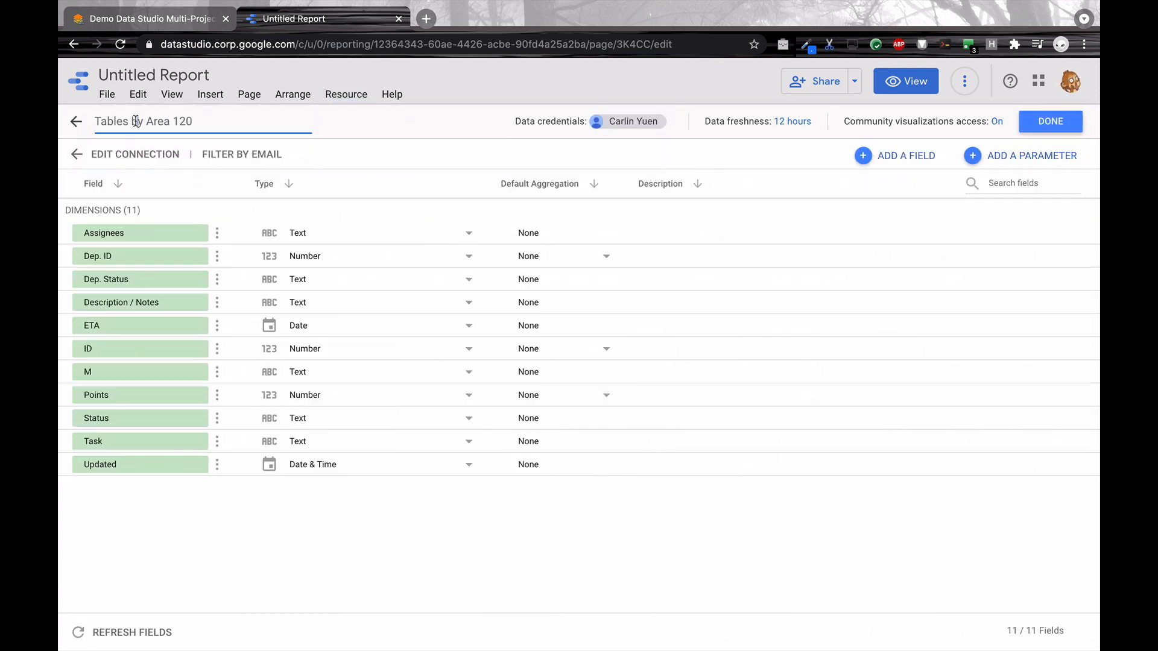
text(Team B Project Tracker)
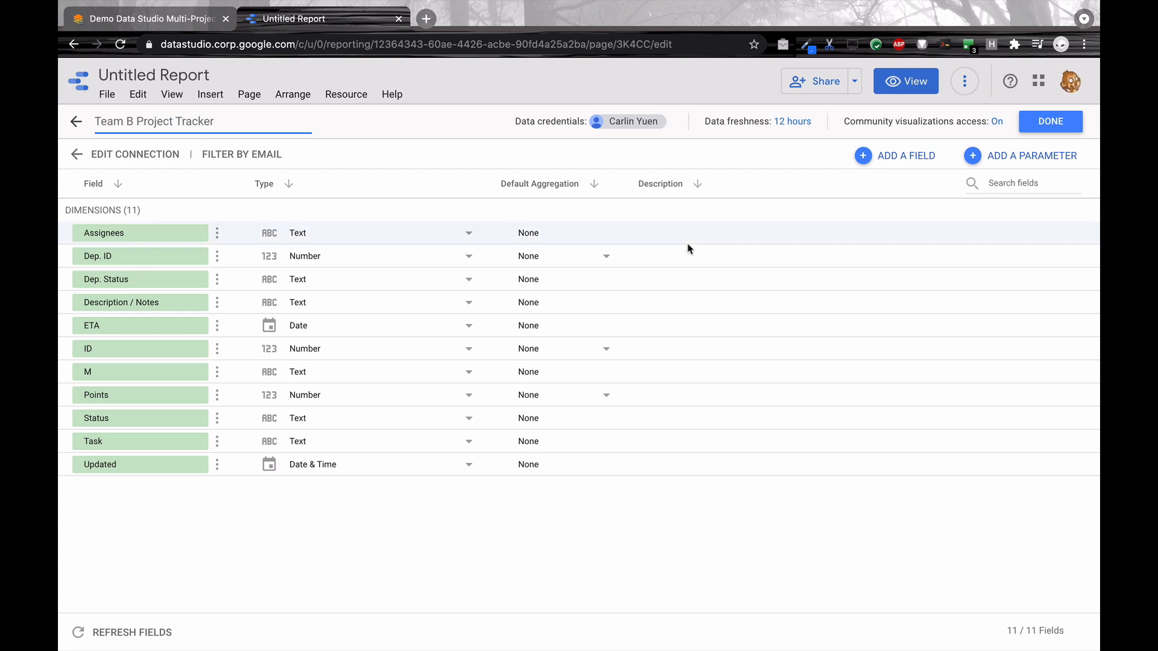
click(1038, 128)
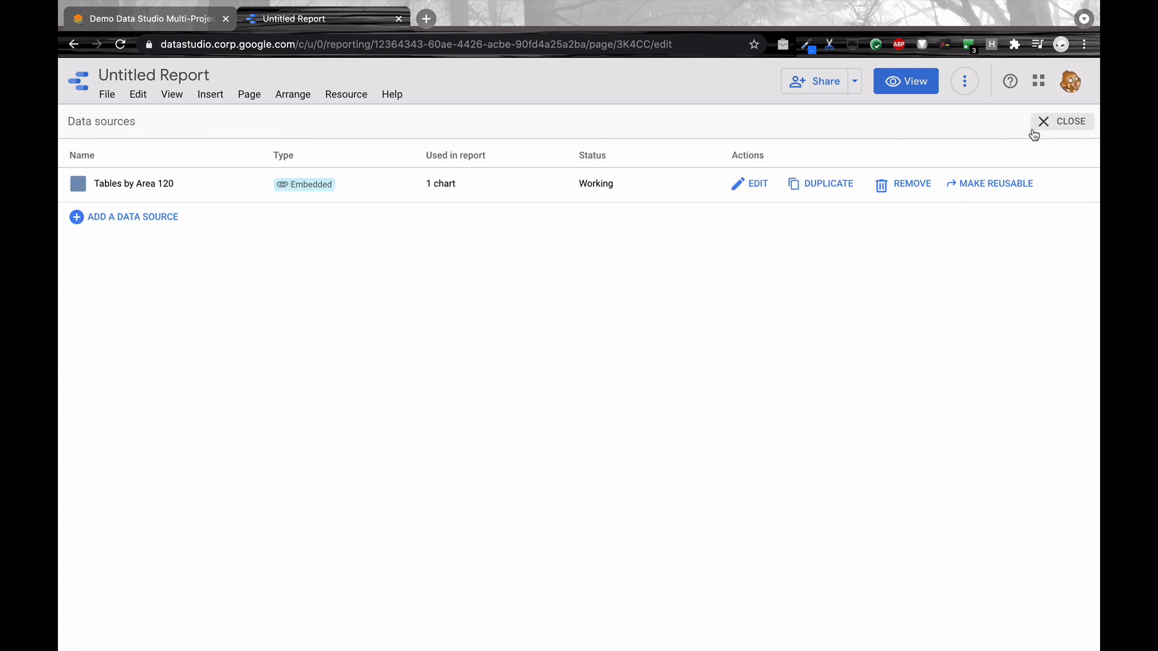
Step: Begin adding a second data source to the report with the Tables by Area 120 connector
click(108, 219)
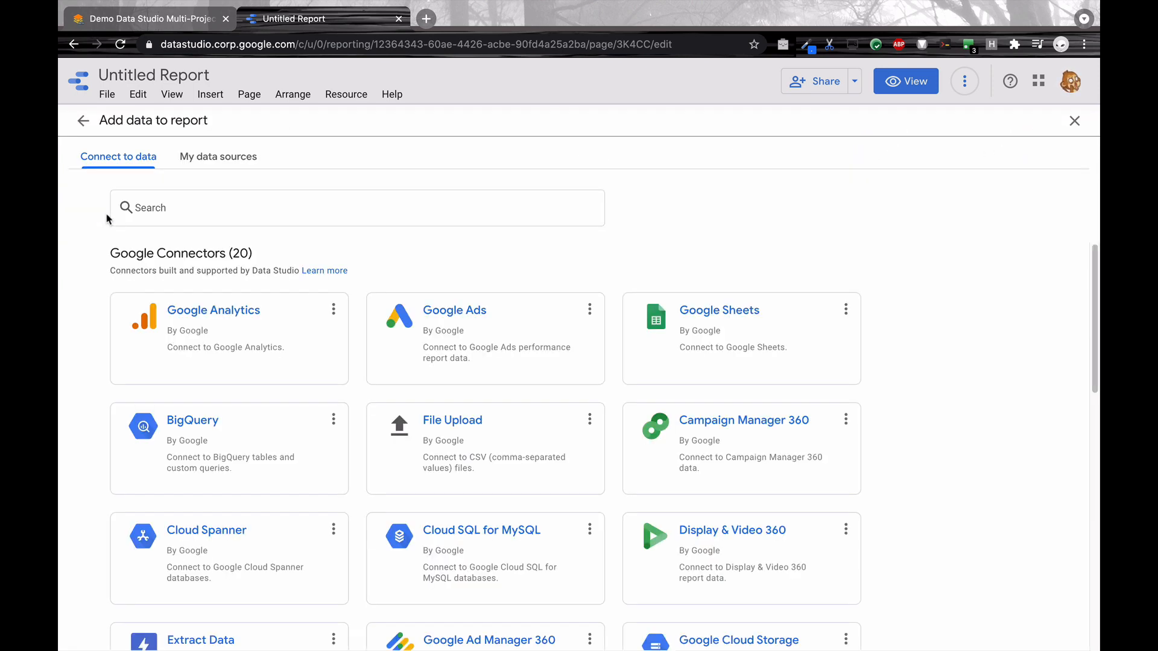
click(404, 220)
text(tab)
click(263, 541)
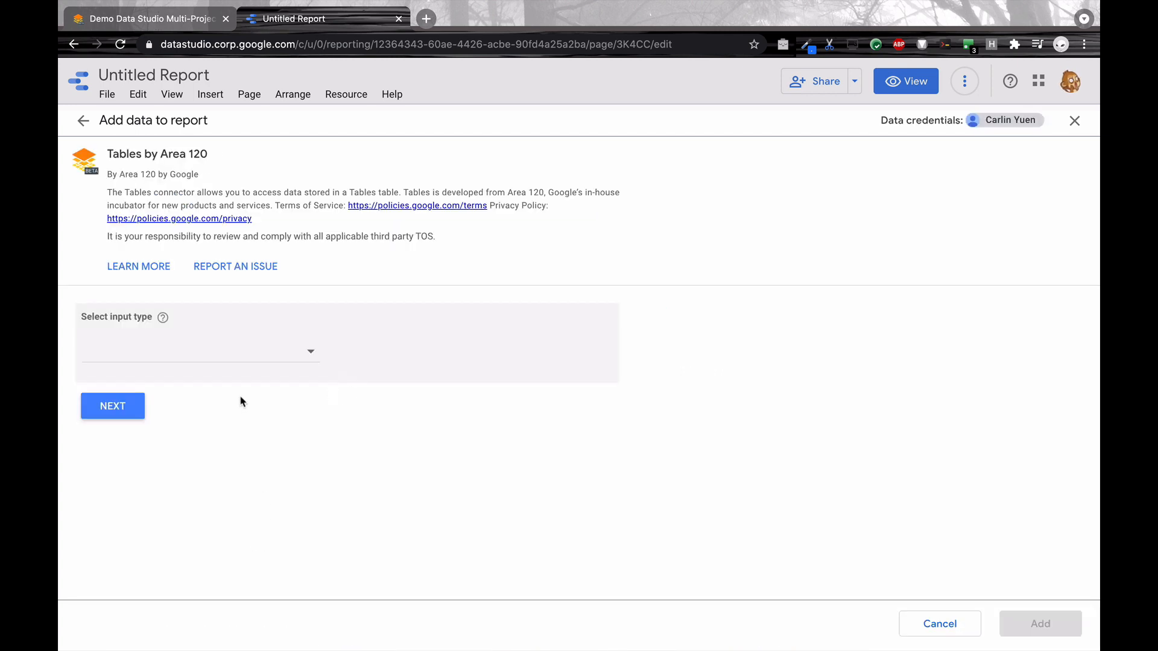
Step: Set the second source's input type to Enter table URL and add it with the copied table URL
click(172, 361)
click(168, 357)
click(129, 406)
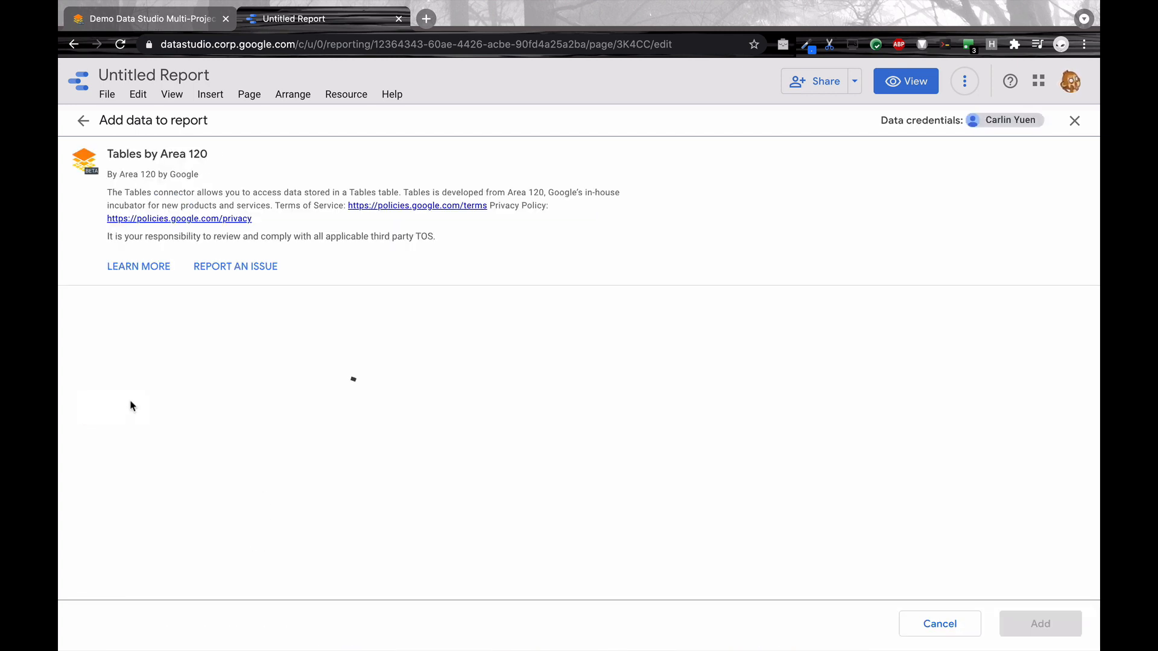
click(166, 435)
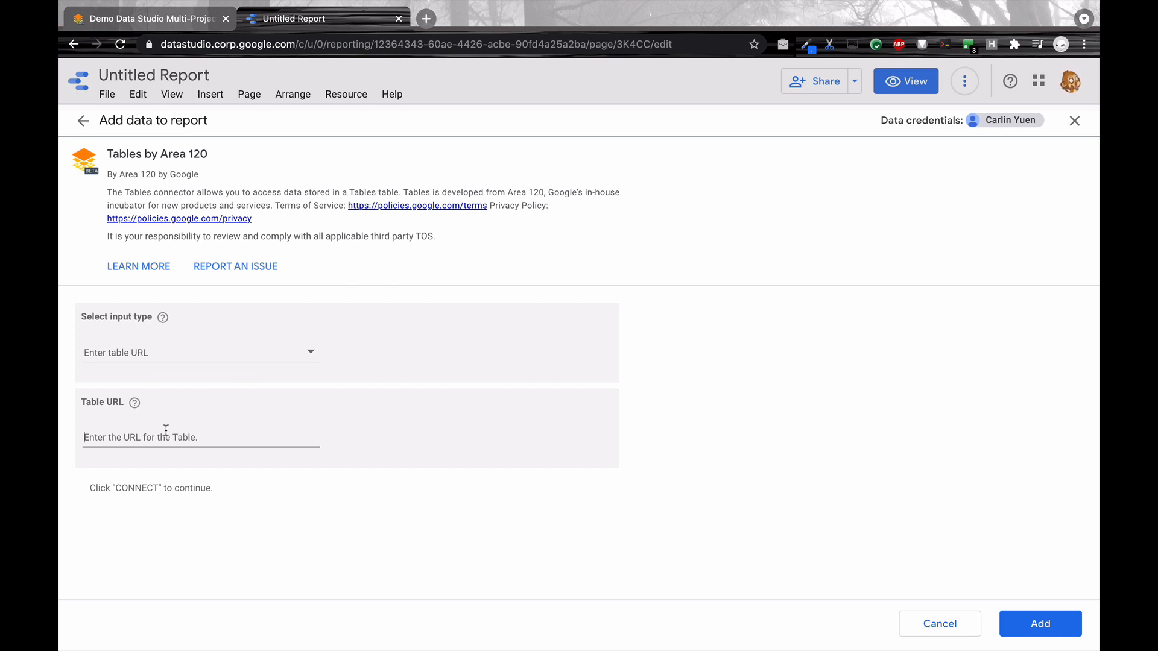
key(super+v)
click(1004, 621)
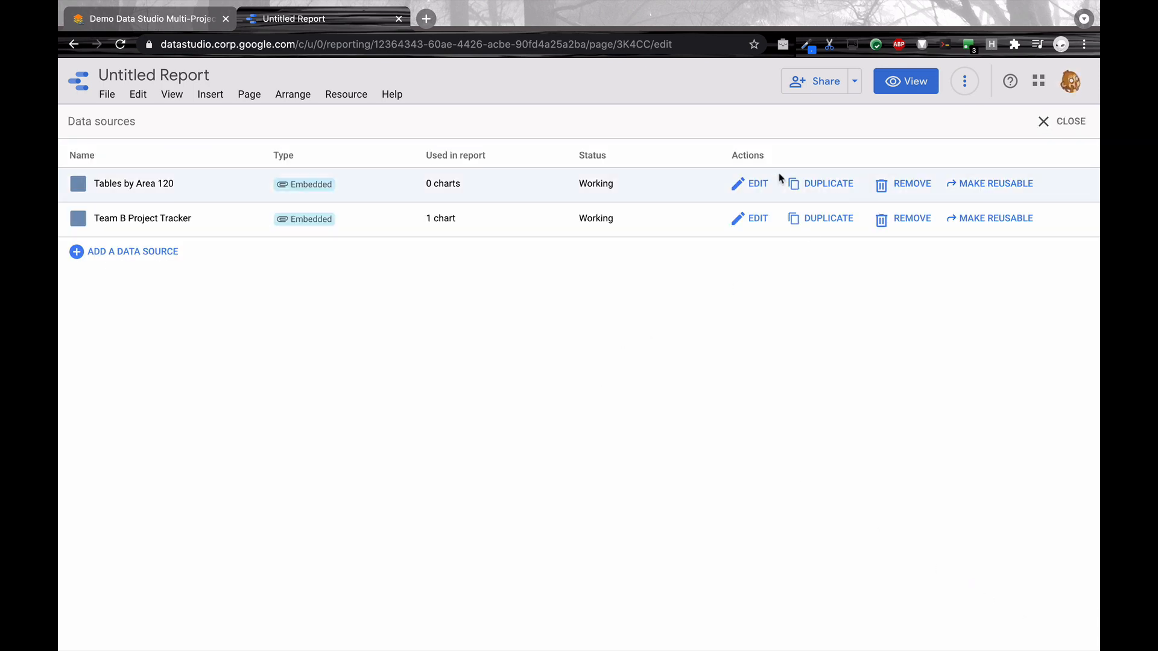
Step: Rename the new Tables by Area 120 data source to "Team A Project Tracker" and close the data source list
click(749, 182)
click(145, 121)
text(Taeam A )
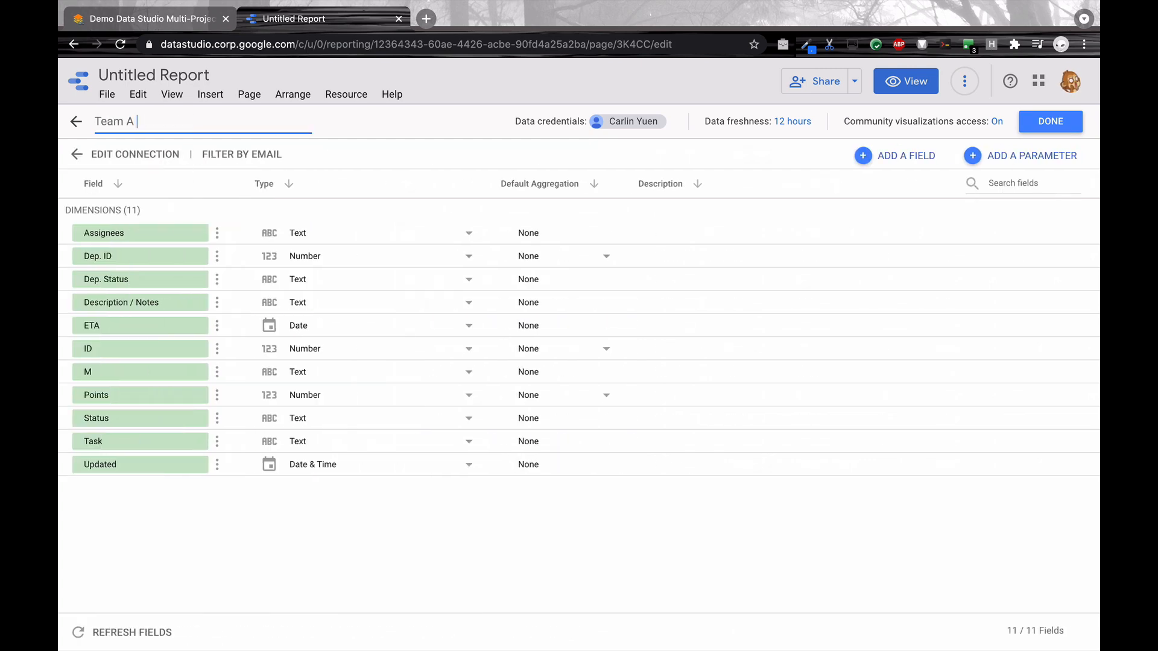
text(Project Tracker)
click(1032, 127)
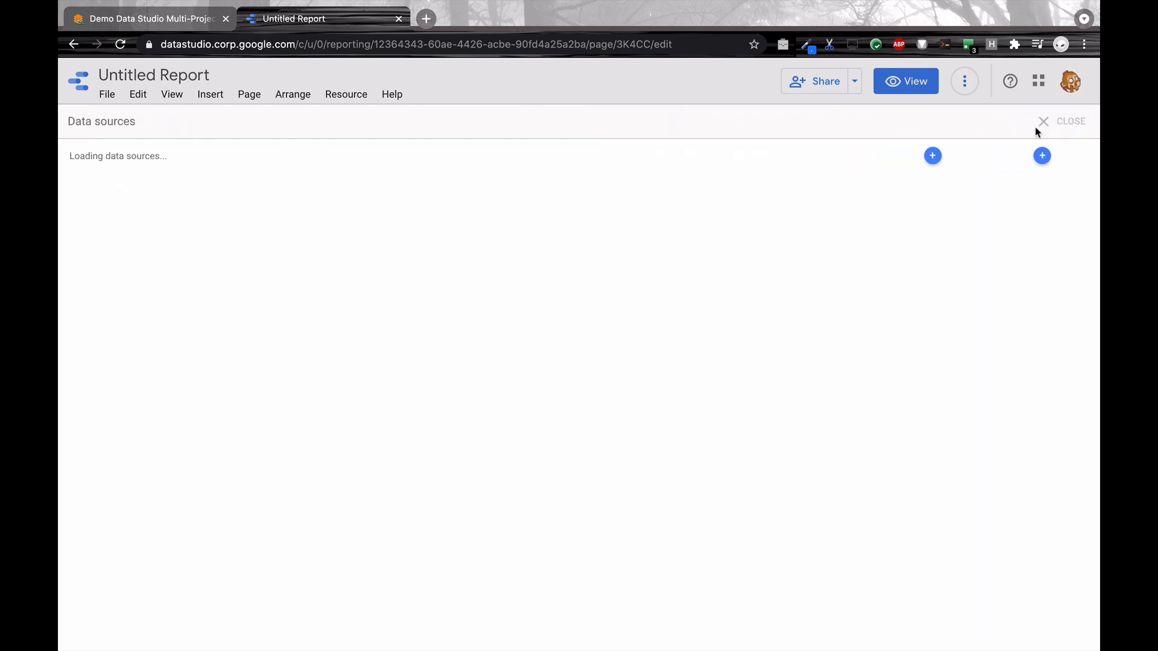
click(1073, 125)
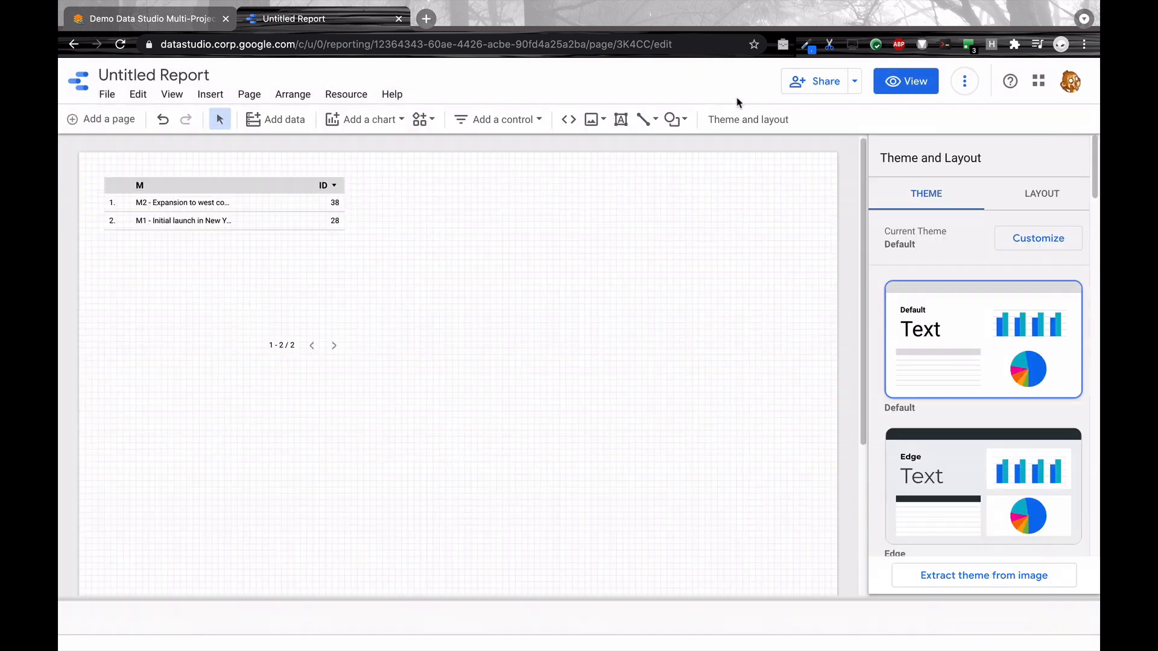
Step: Rename the report as "Joint Demo Project Tracker Report"
click(151, 75)
text(Joint Demo Project Tracker Report)
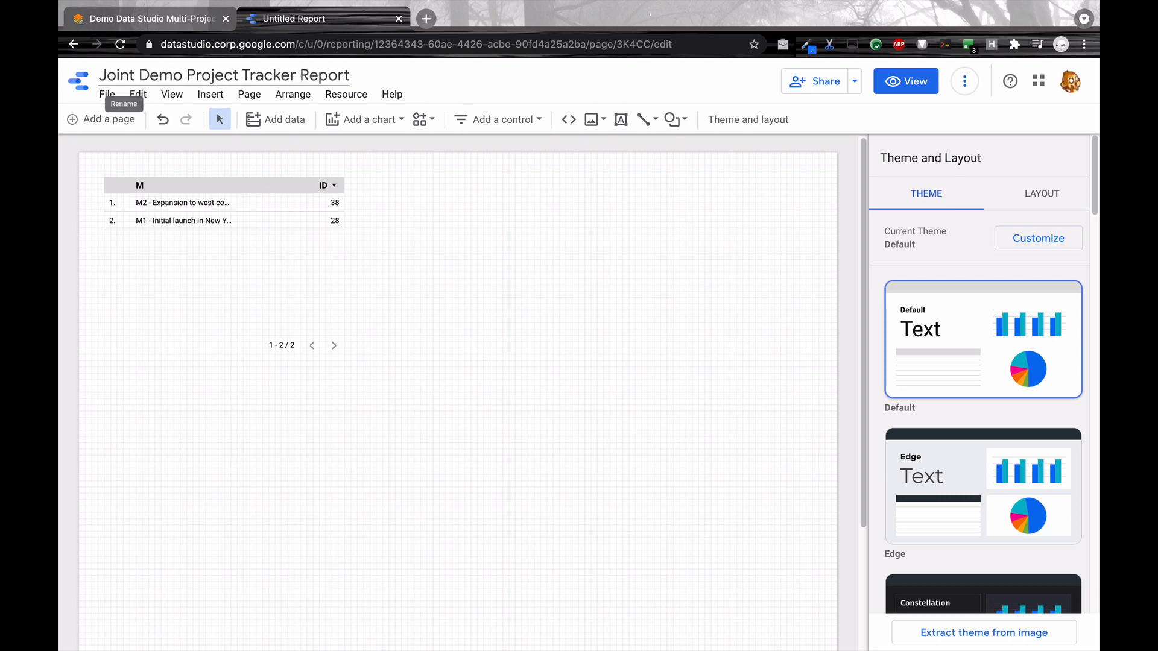
Step: Confirm the report's new name and delete the default table from the page
key(Return)
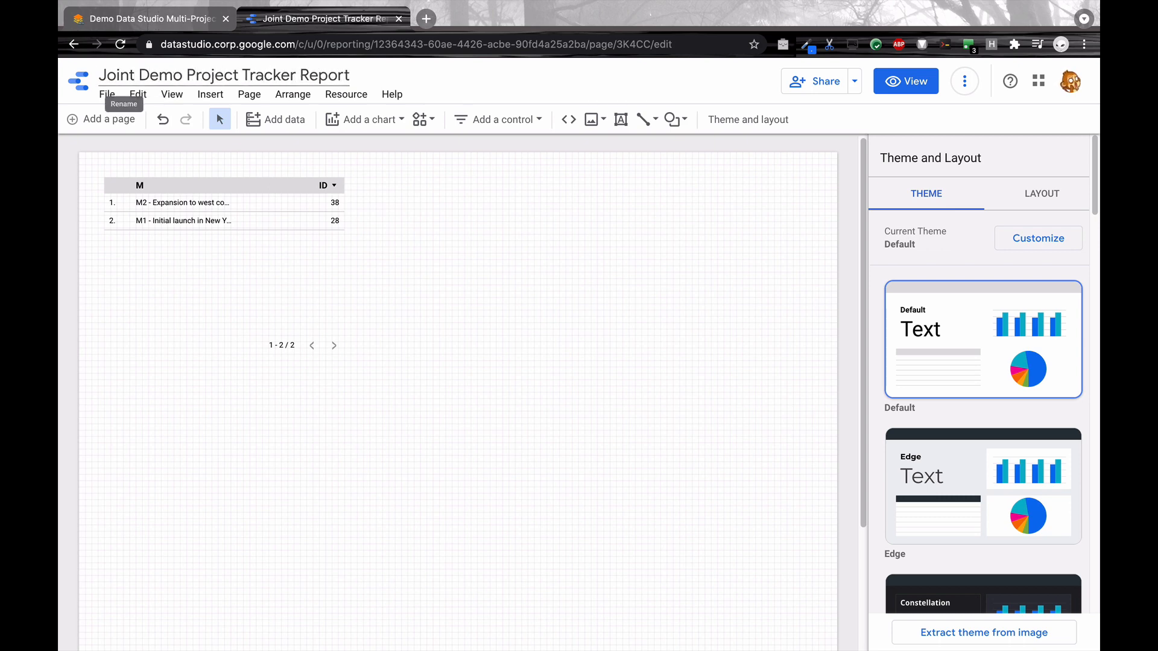
click(286, 270)
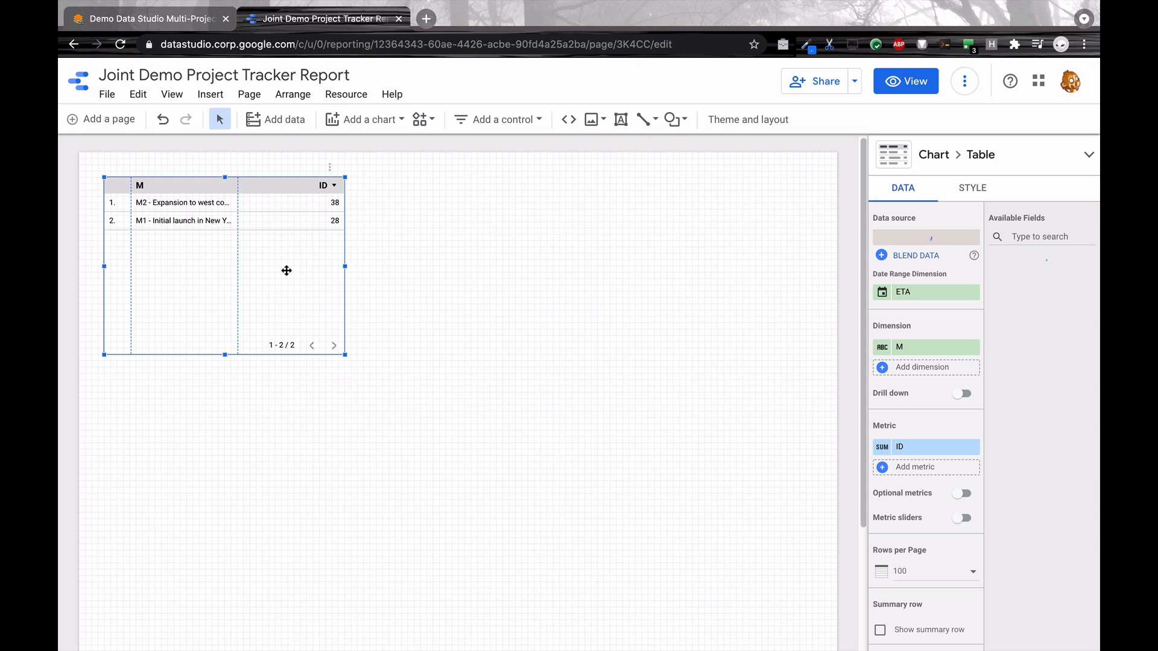
key(Delete)
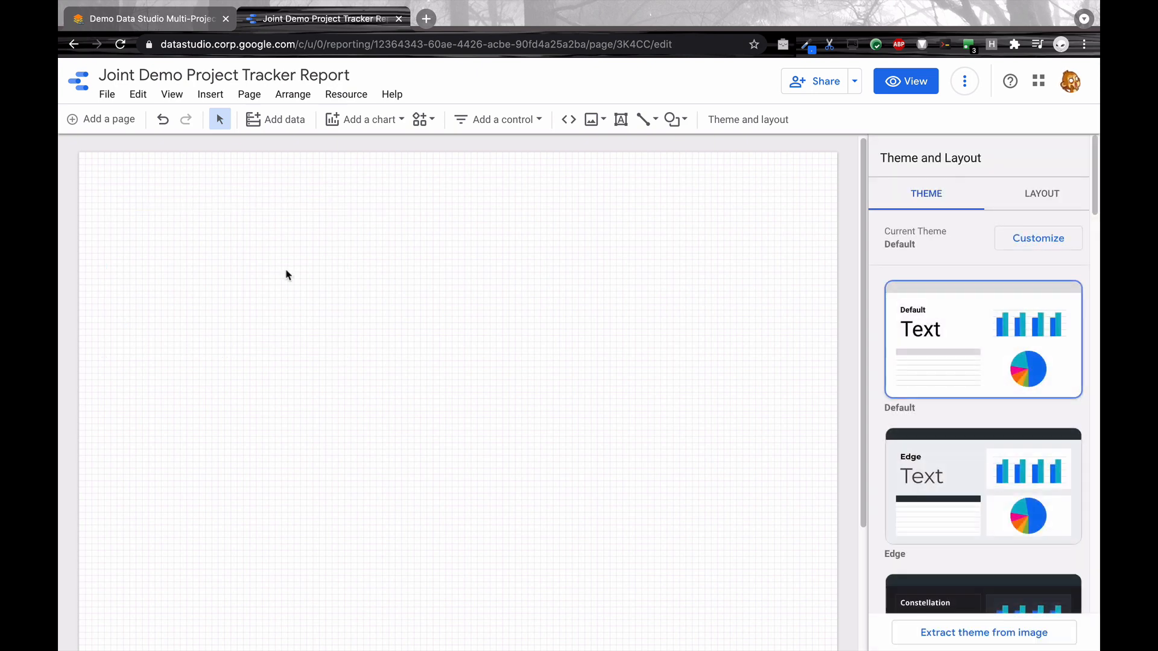
Step: Add a donut chart to the upper left area of the report page
click(379, 120)
click(383, 332)
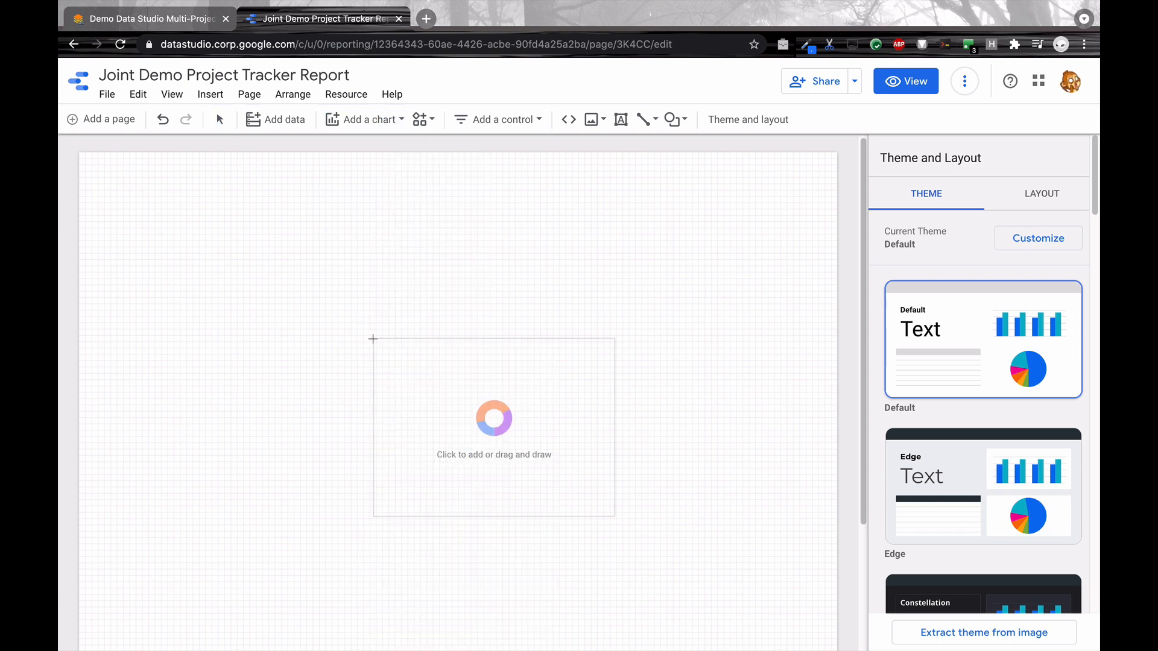
click(99, 207)
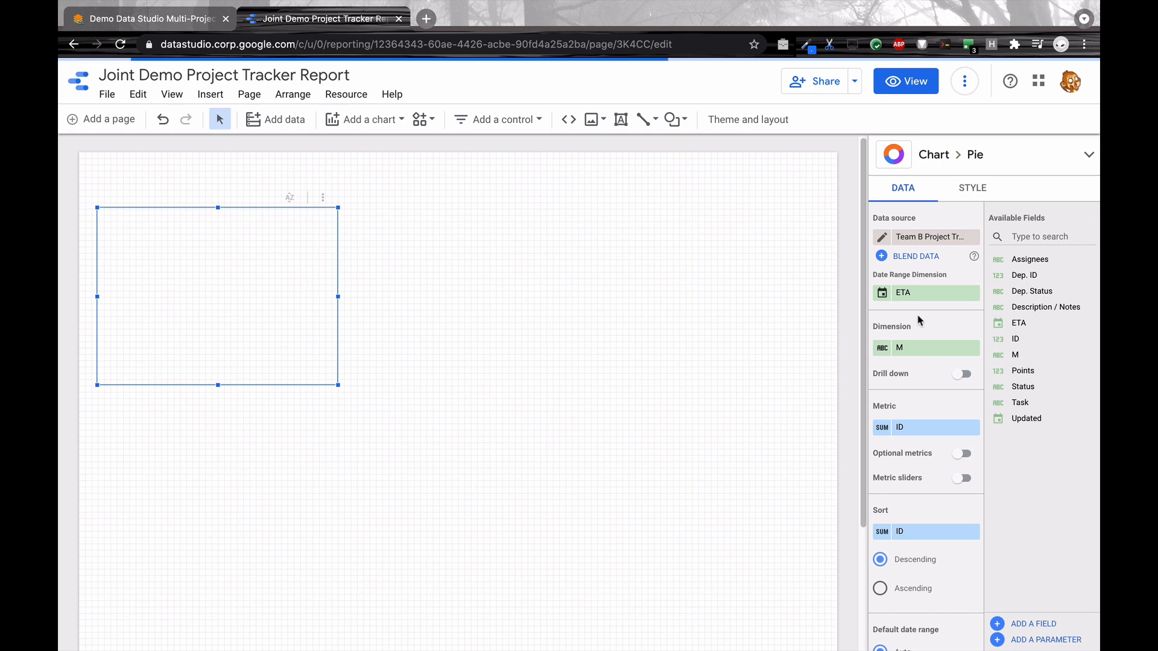
Step: Remove the ETA date range dimension from the donut chart and set its dimension to Status
click(972, 293)
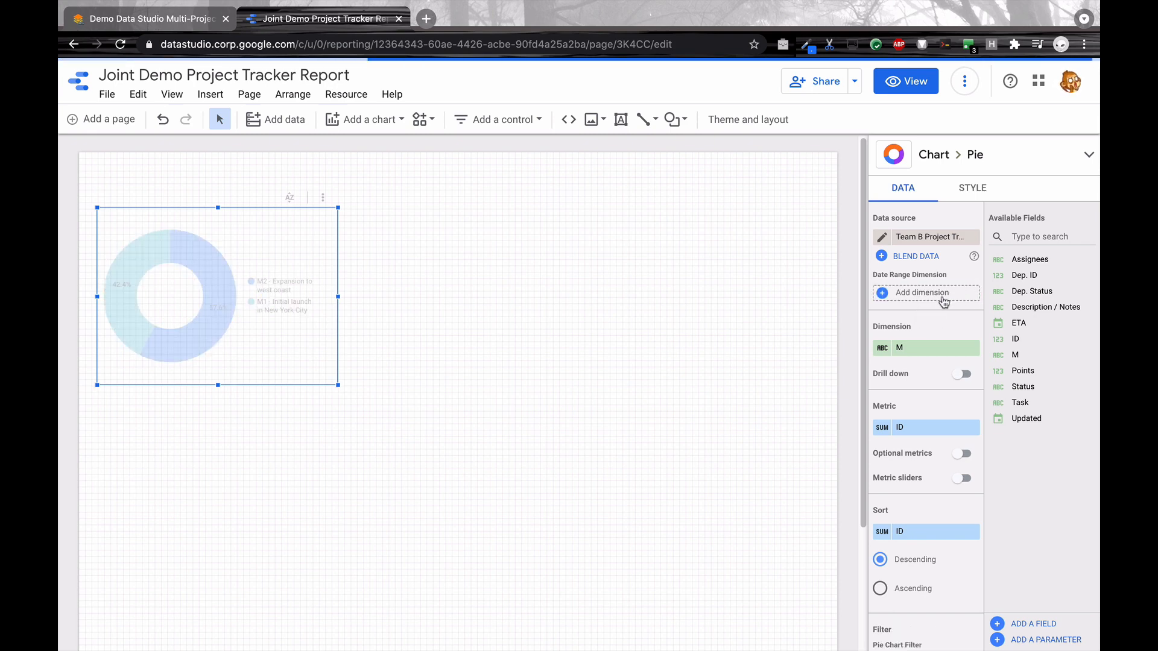
click(914, 350)
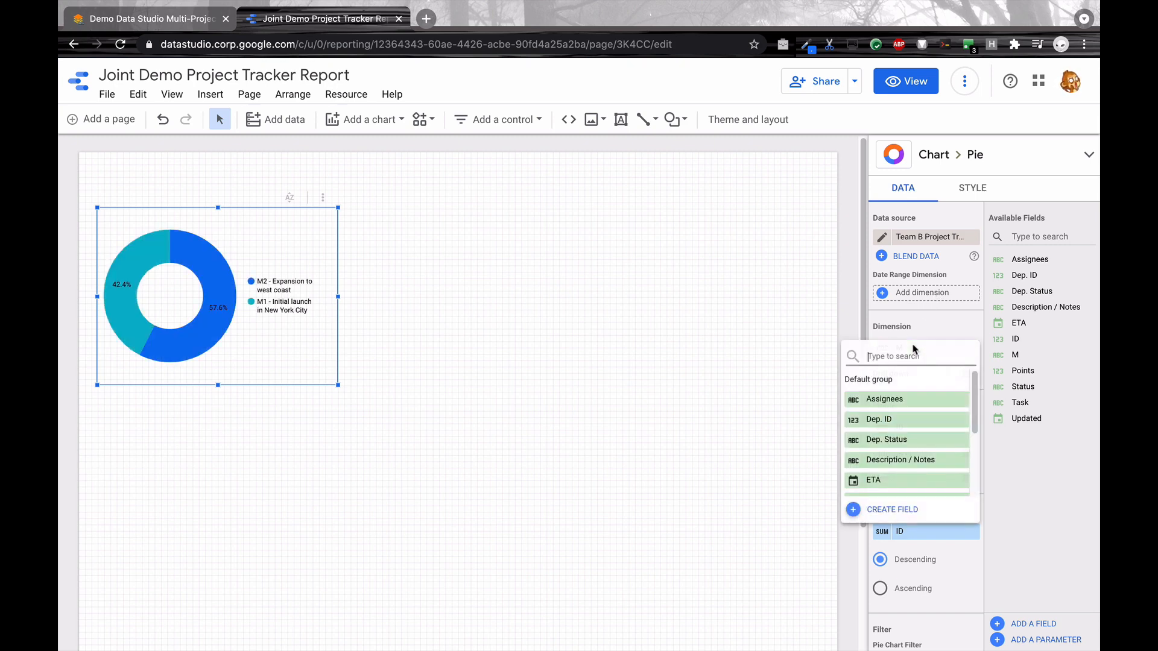
scroll(906, 458, down, 3)
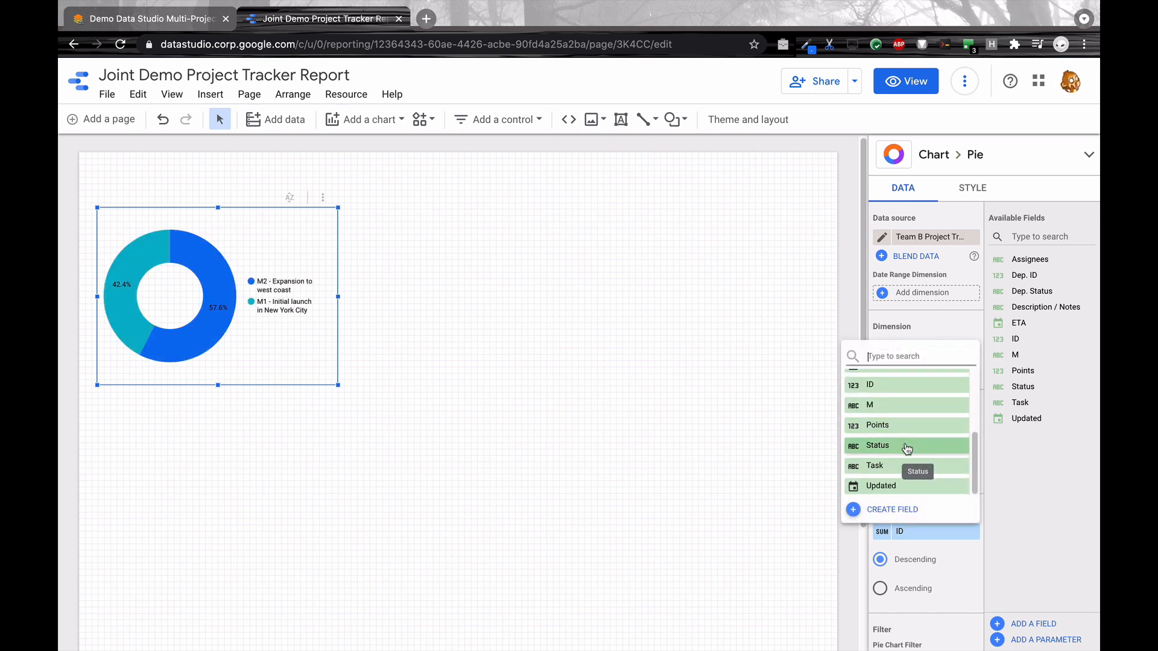
click(906, 446)
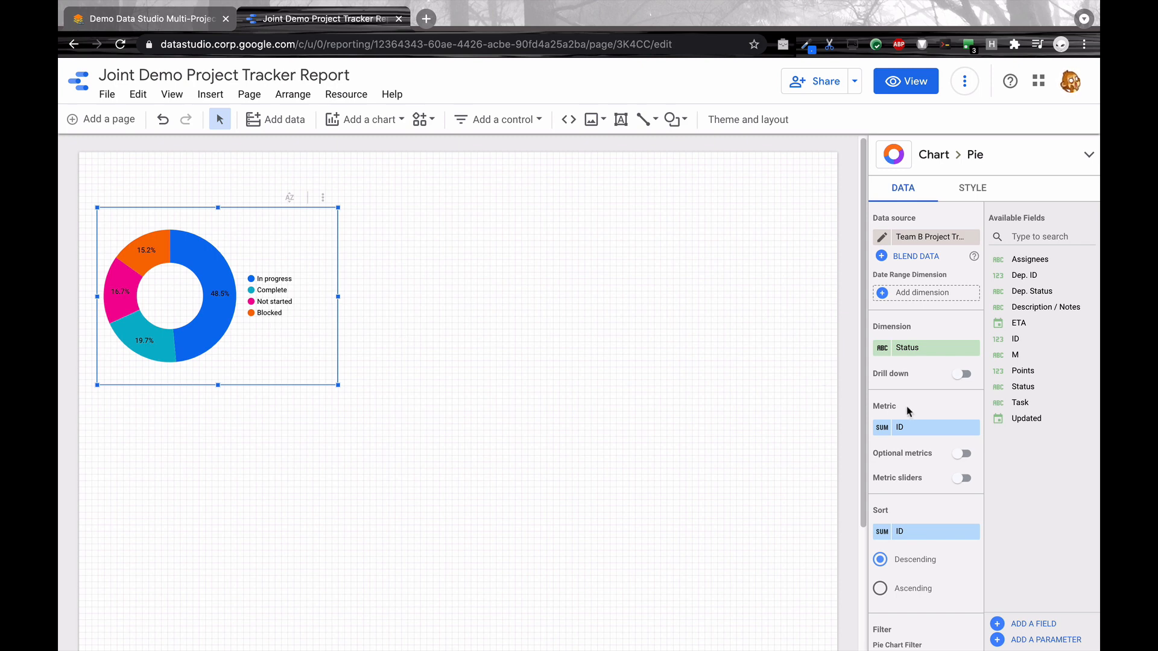
Step: Set the aggregation of the donut chart's ID metric to Count
click(881, 428)
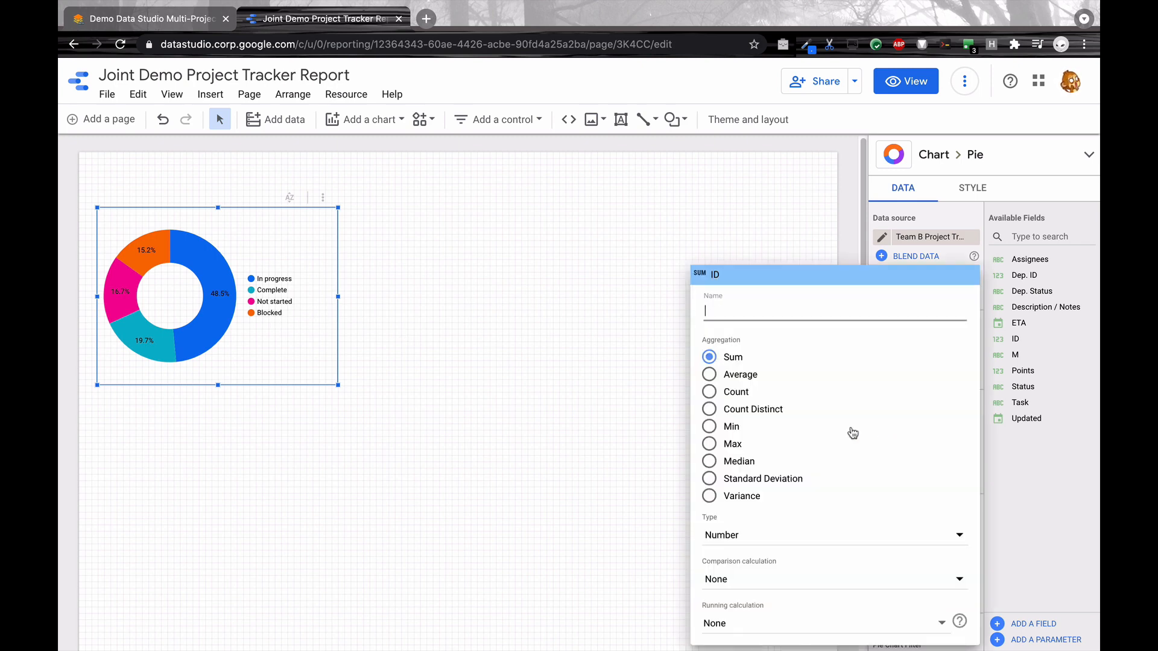
click(709, 392)
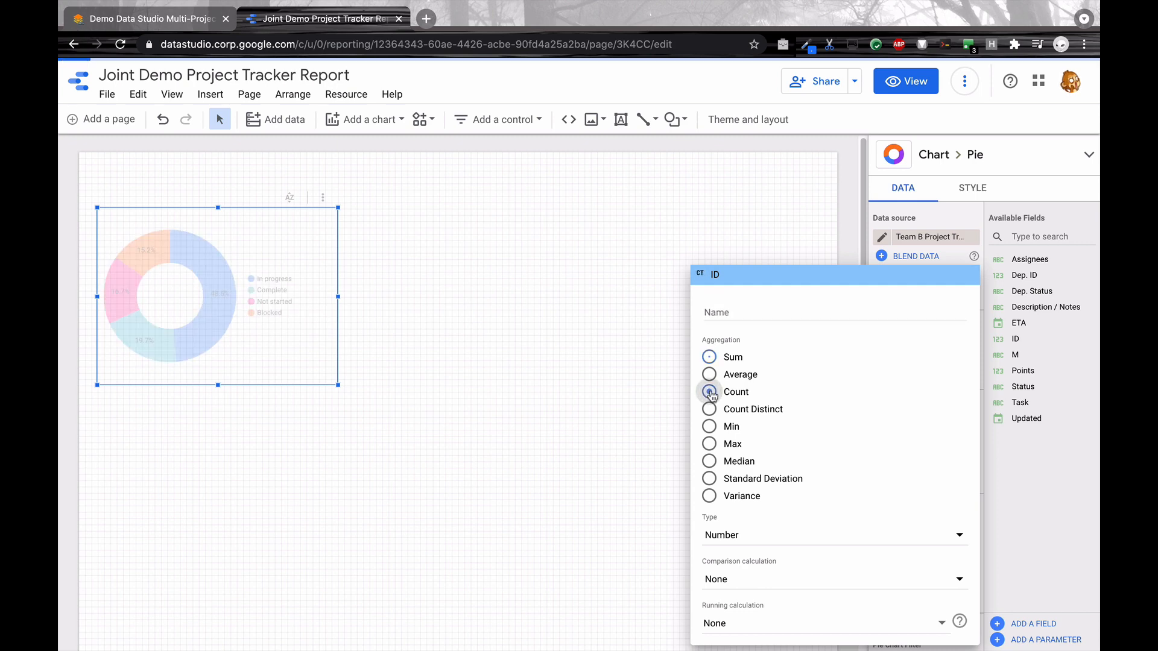
click(1014, 475)
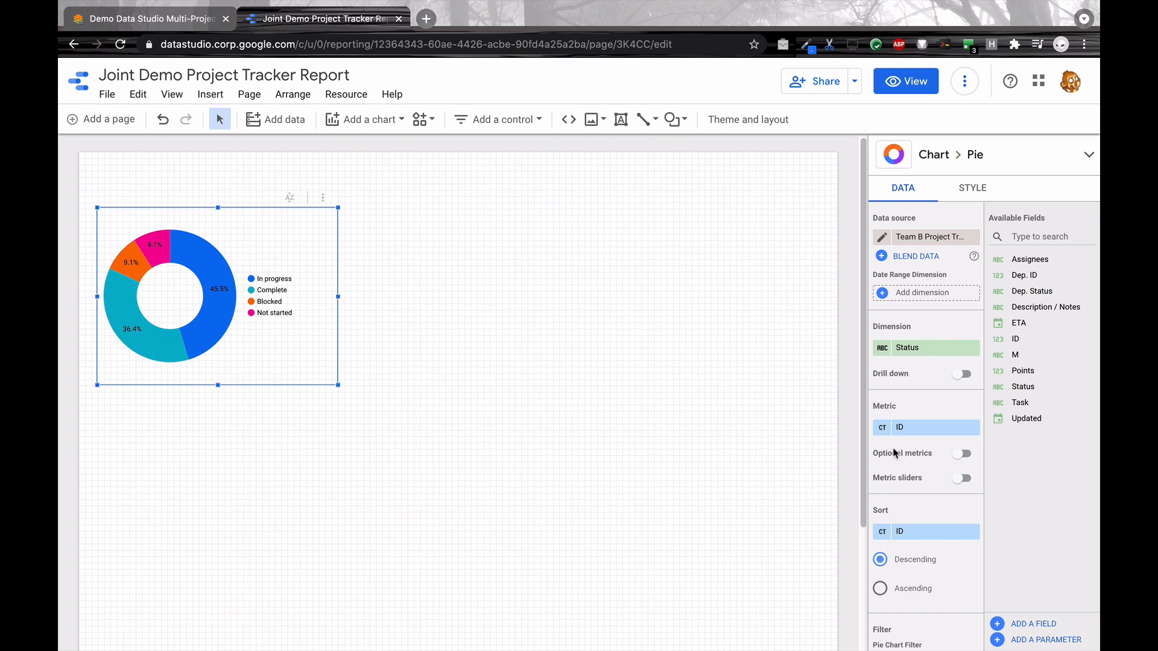
Step: Open the donut chart's dimension value colors and restore the report's default colors and values
click(955, 191)
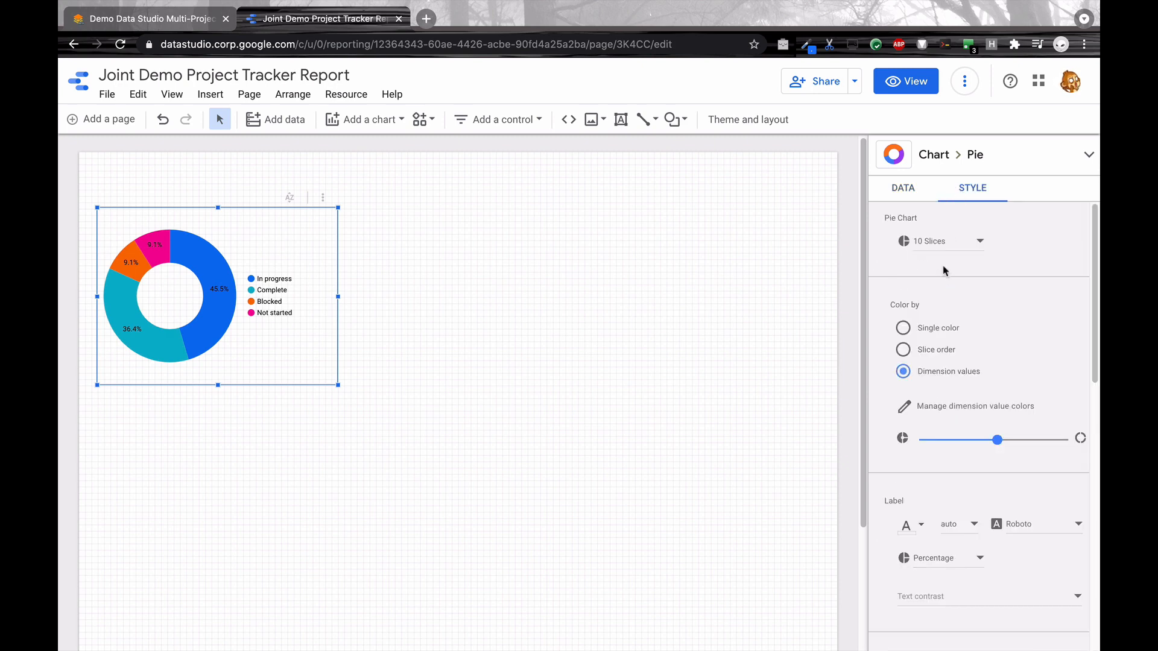
click(942, 408)
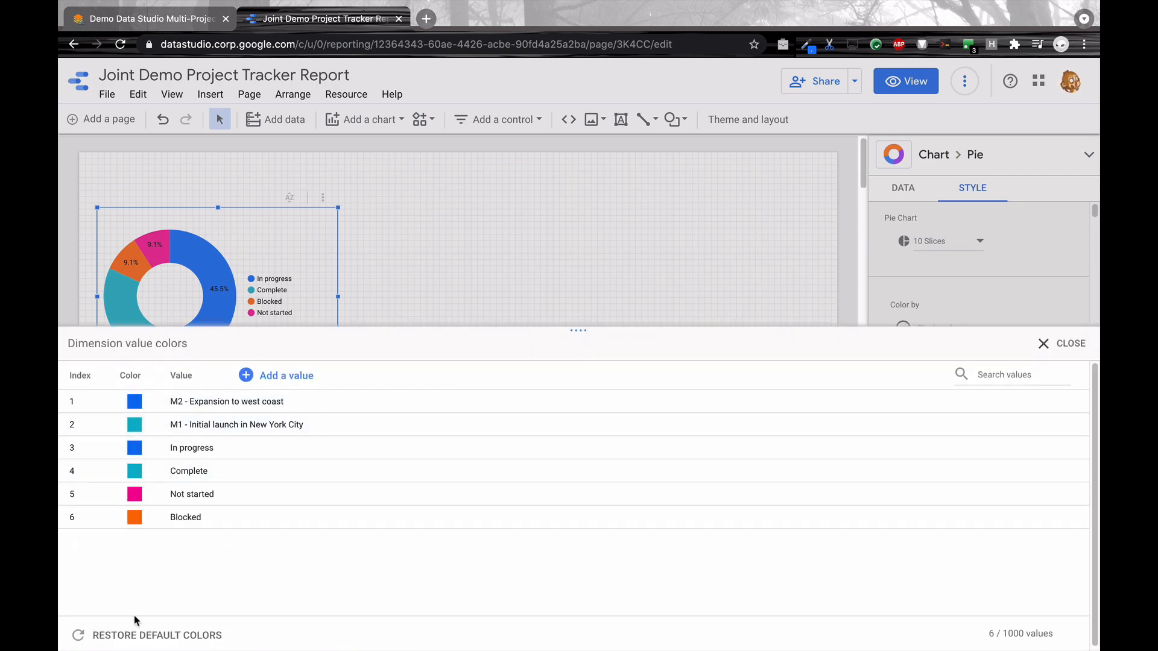
click(122, 635)
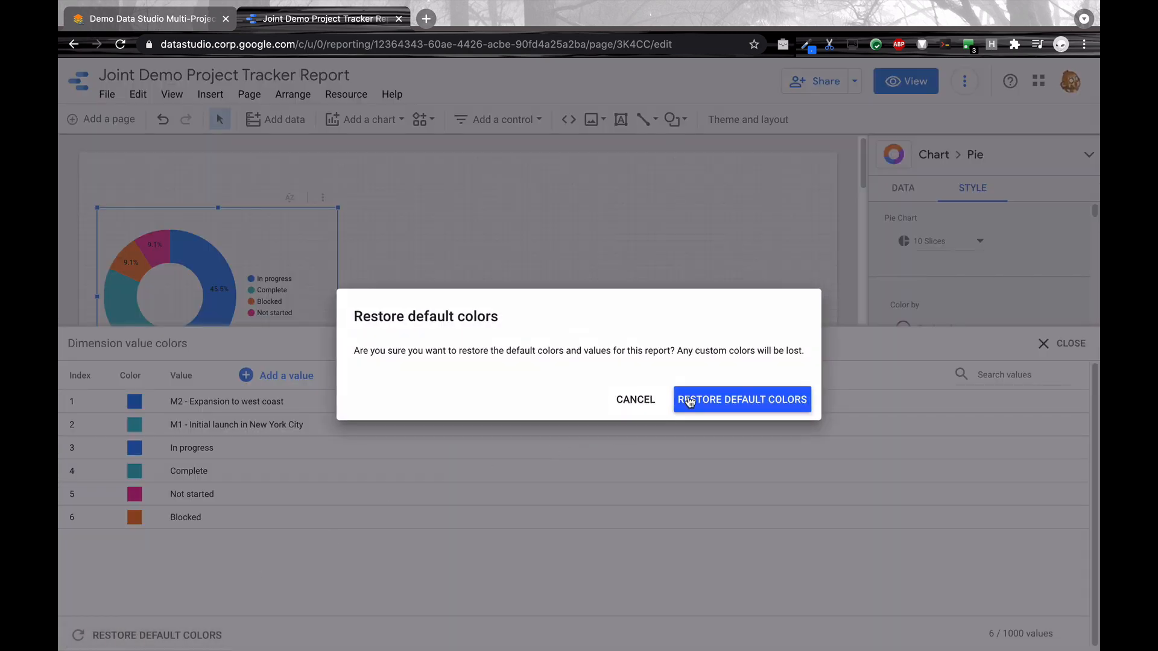
click(690, 403)
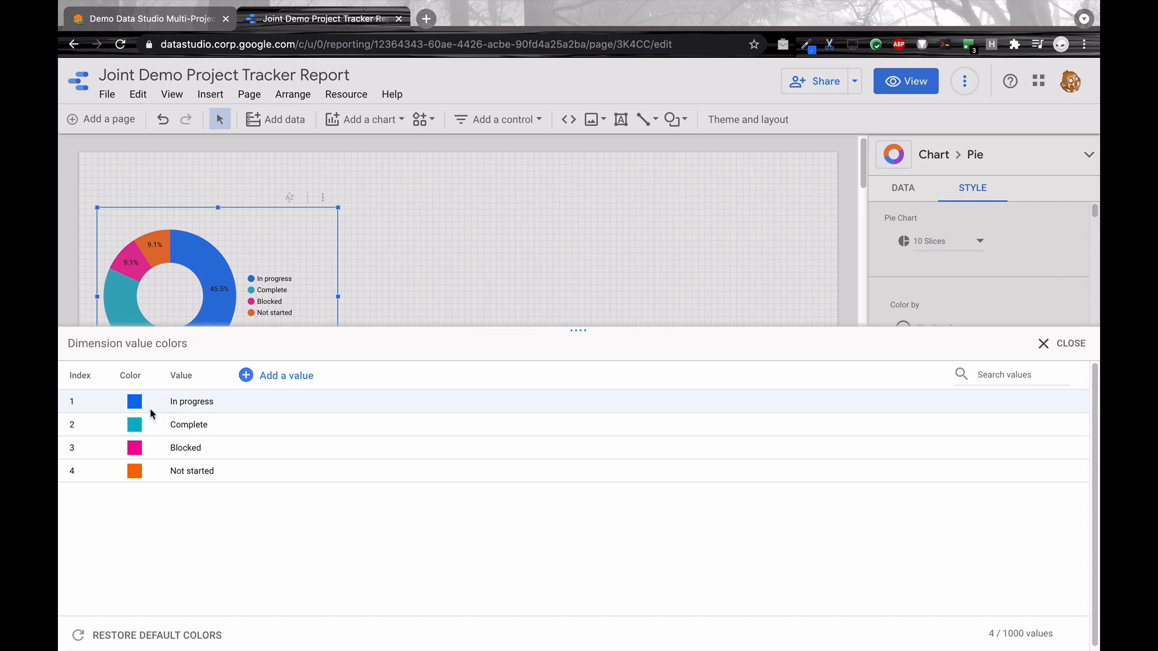
Step: Color the status values In progress orange, Complete green, Blocked pinkish red and Not started white, and close the color list
click(134, 402)
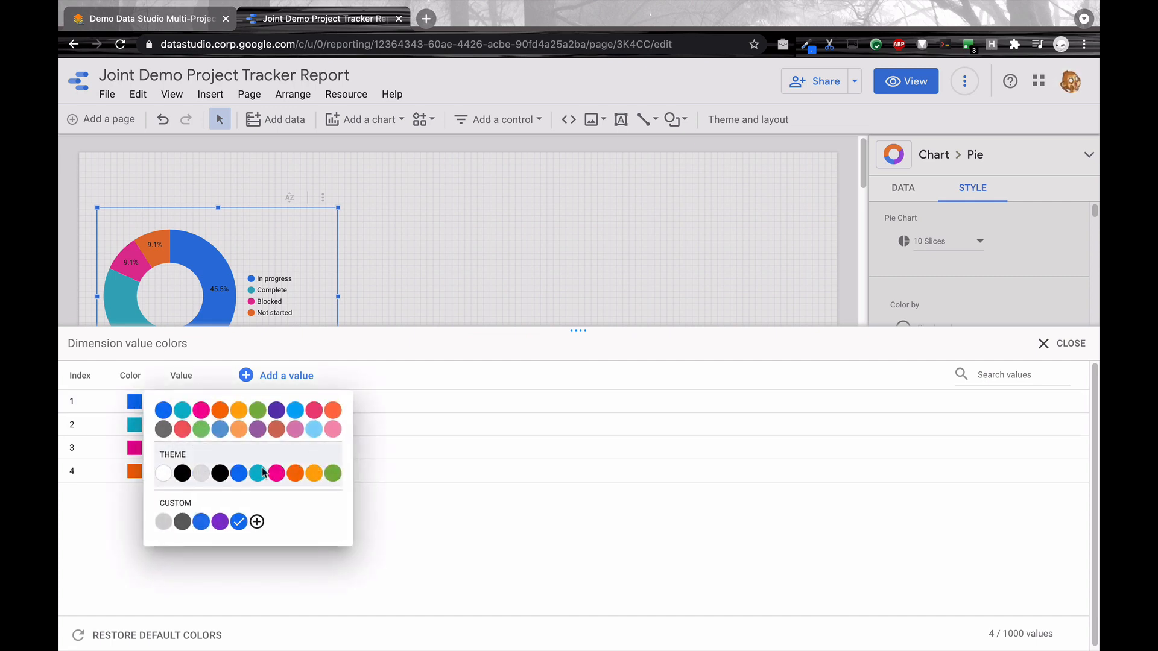
click(313, 473)
click(135, 425)
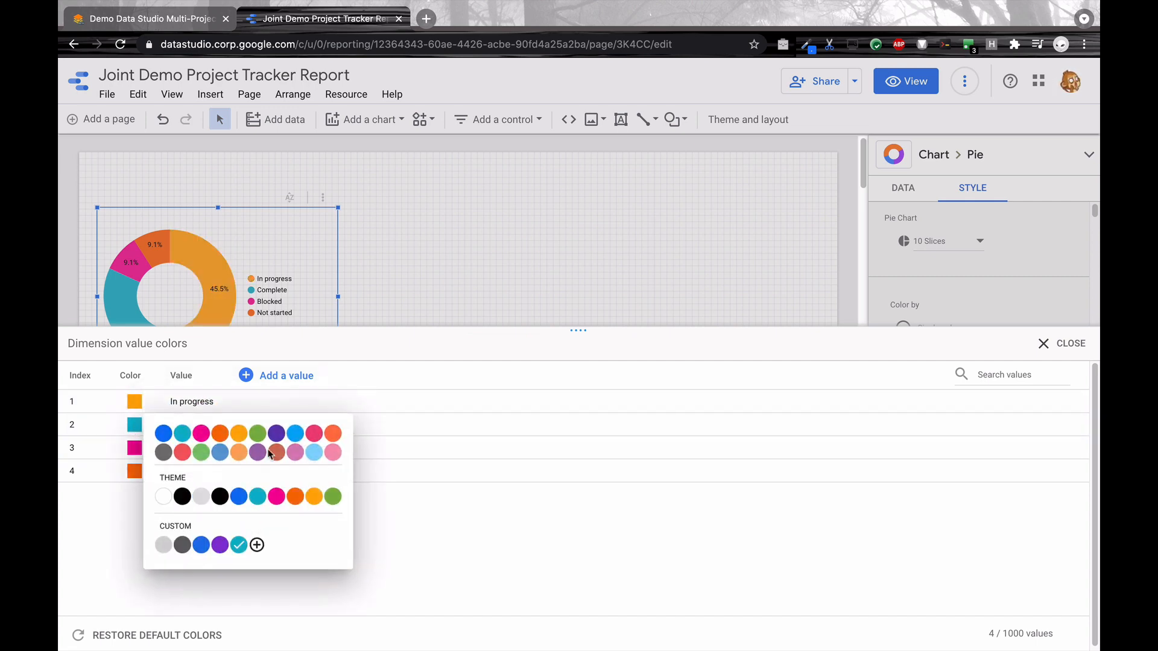
click(332, 497)
click(135, 447)
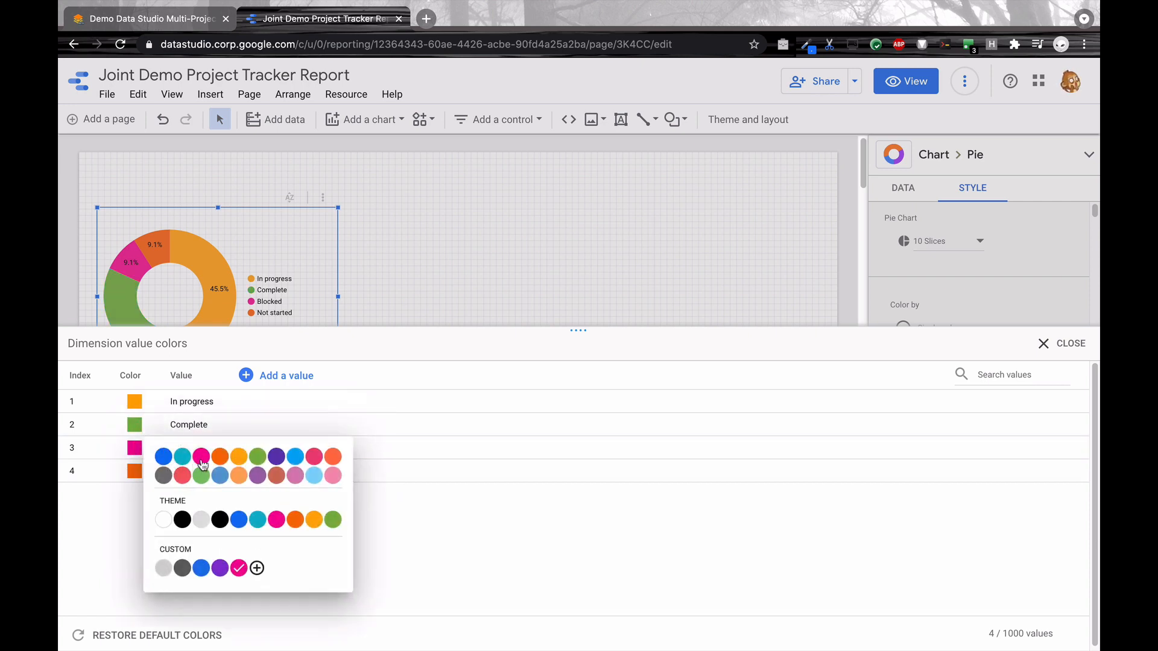
click(310, 459)
click(134, 470)
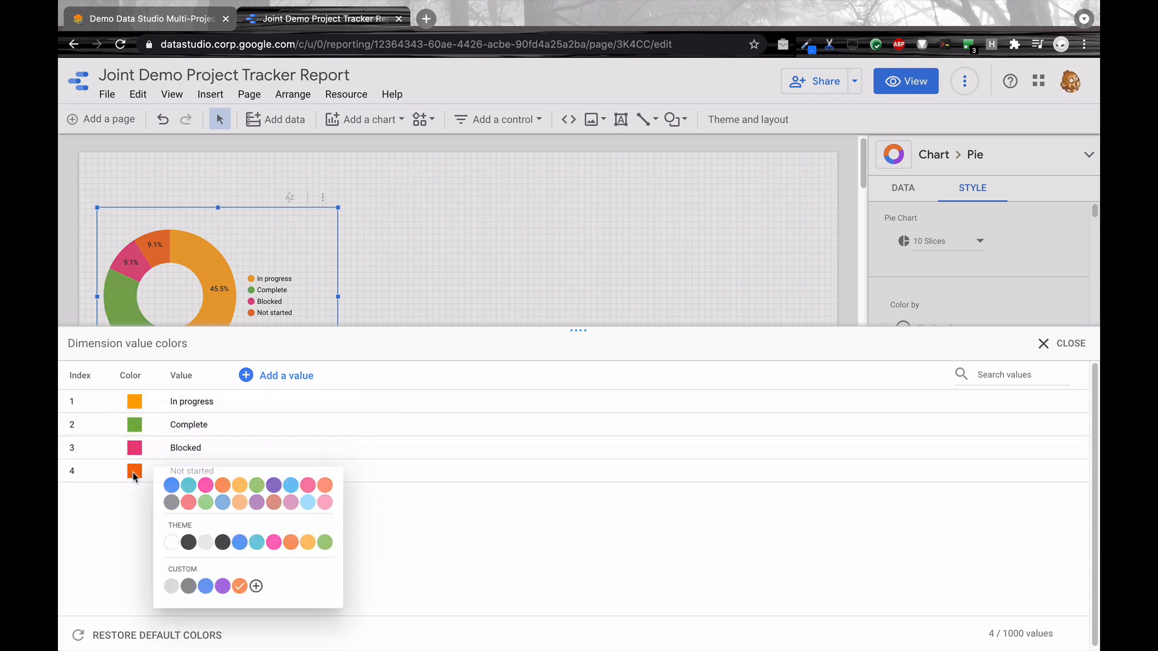
click(164, 543)
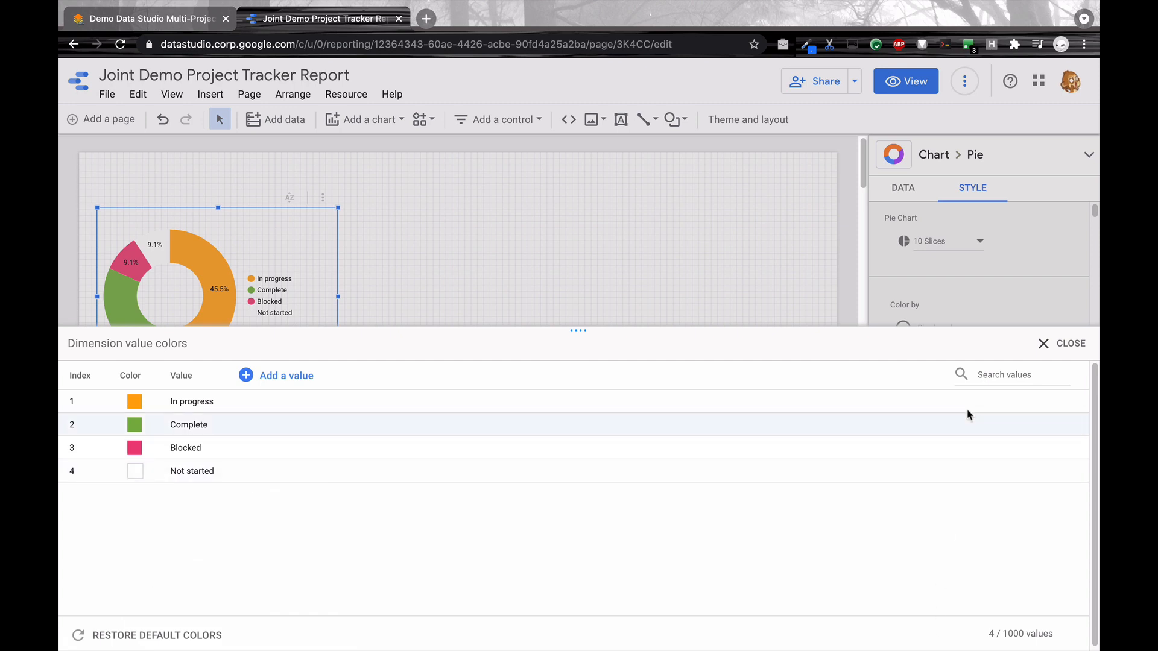
click(1063, 347)
click(398, 380)
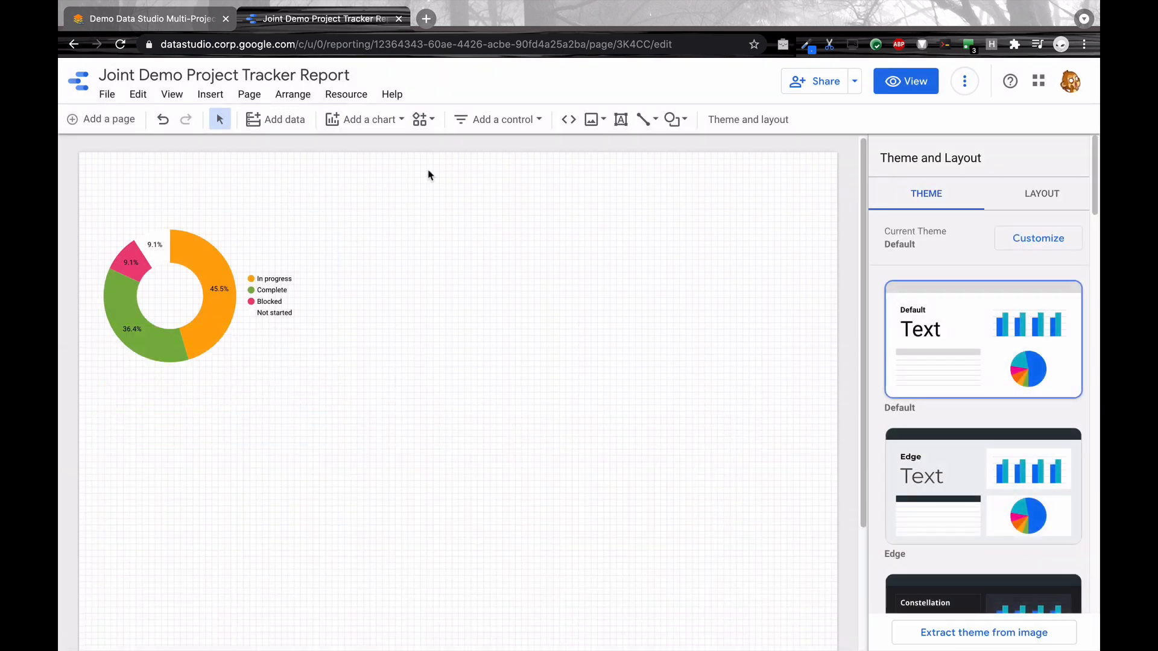
Step: Add a text box titled "Team B Project Status" above the donut chart and increase its height
click(622, 119)
click(95, 177)
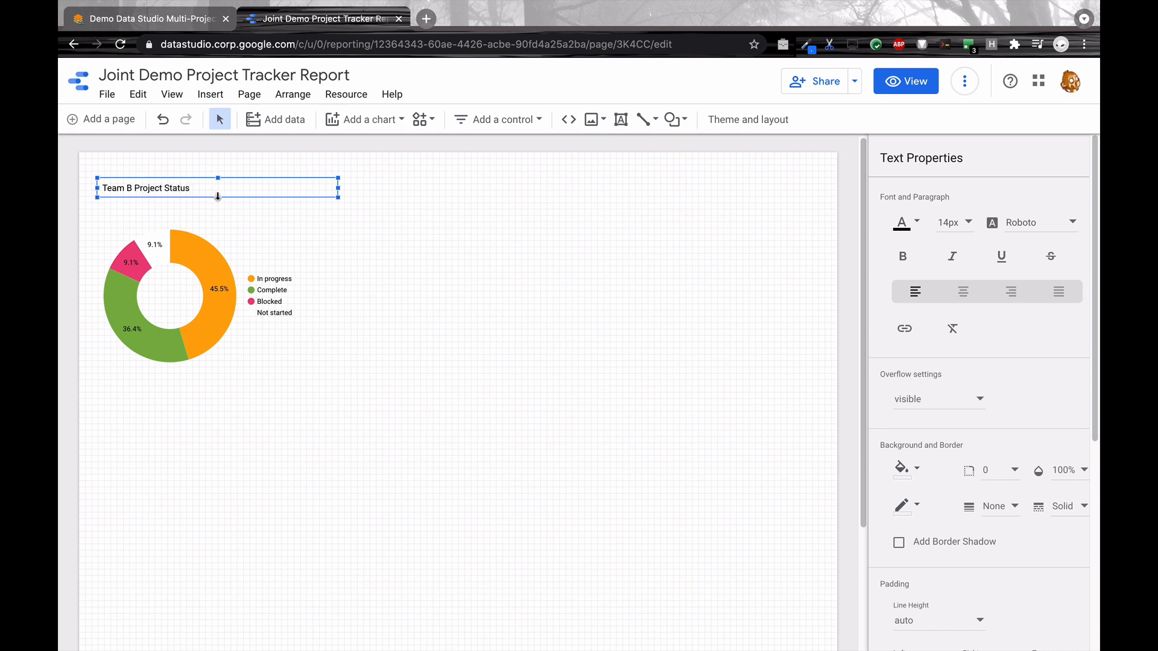
drag(218, 196, 218, 220)
Step: Set the font size of the "Team B Project Status" title to 24px
key(ctrl+a)
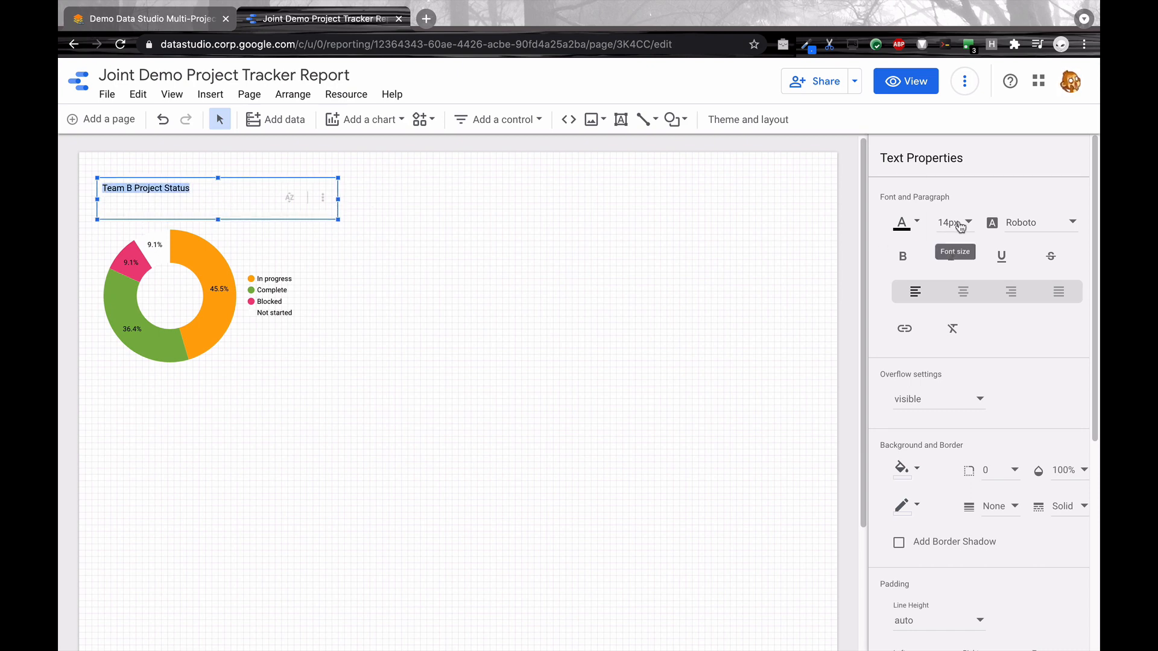
click(965, 223)
click(963, 292)
click(967, 224)
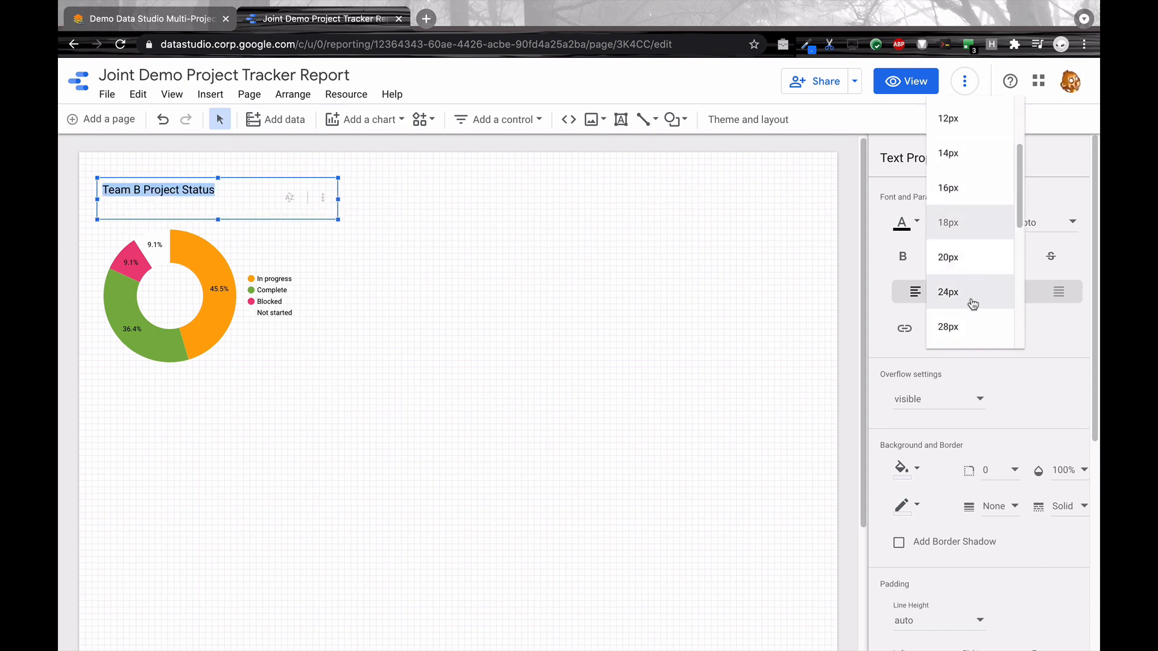
click(965, 296)
Step: Move the donut chart up closer to its title and reduce the title box's height to meet the chart's upper edge
click(401, 225)
drag(310, 243, 231, 234)
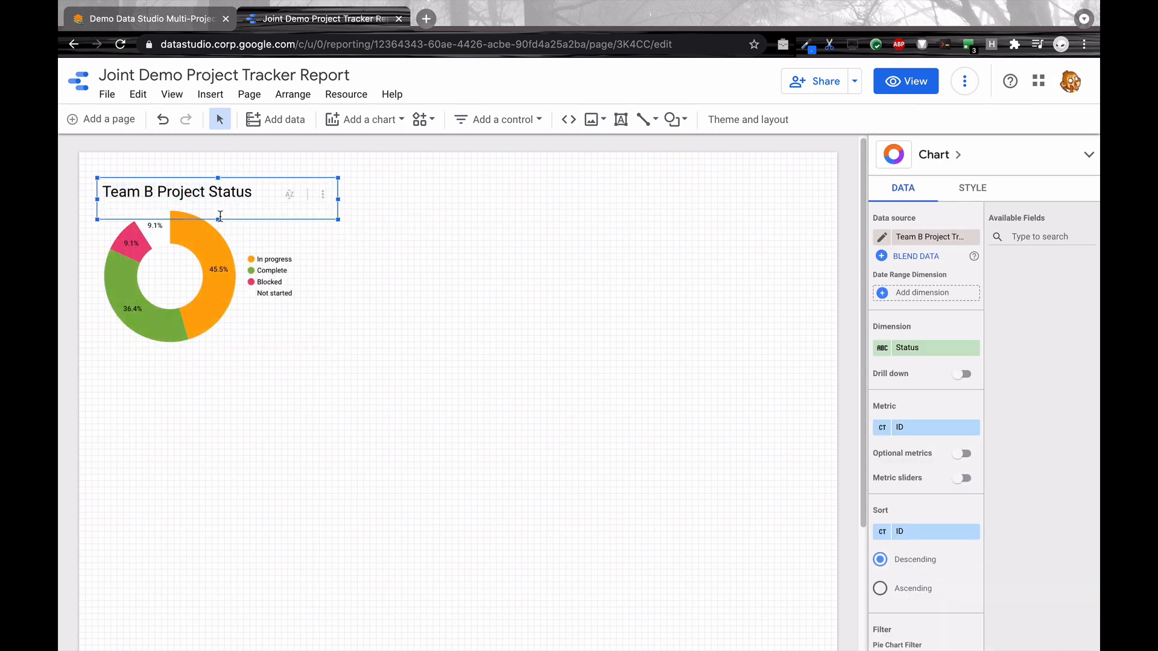
click(231, 193)
click(421, 247)
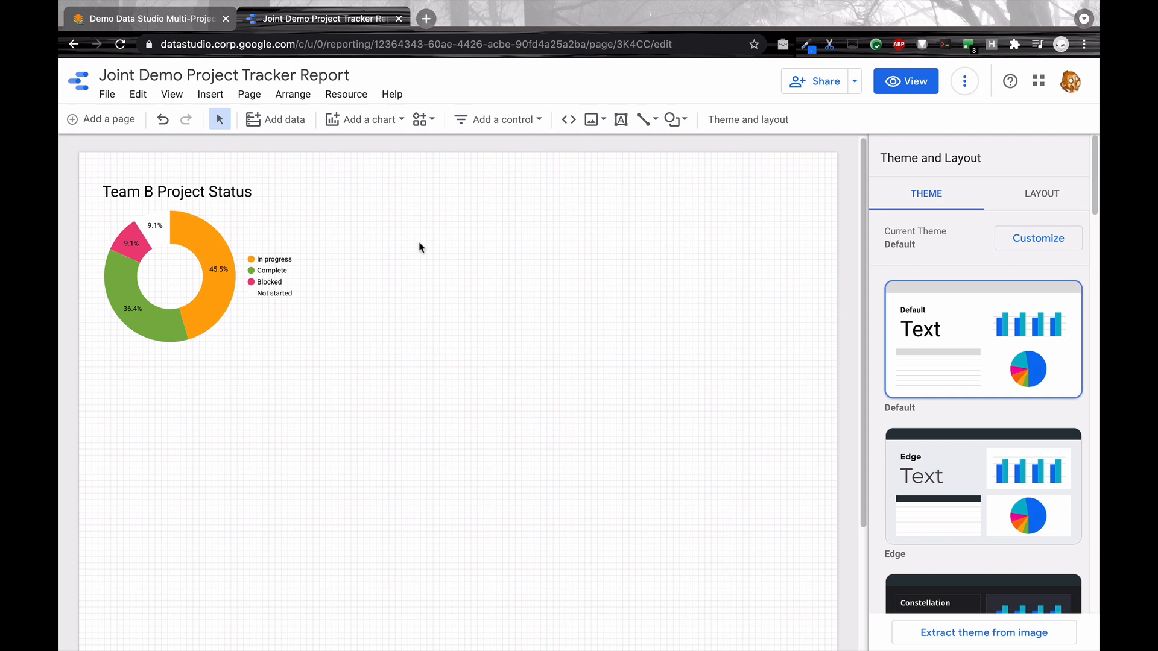
Step: Duplicate the title and donut chart together, placing the copy directly to the right of the original pair
drag(392, 295, 161, 179)
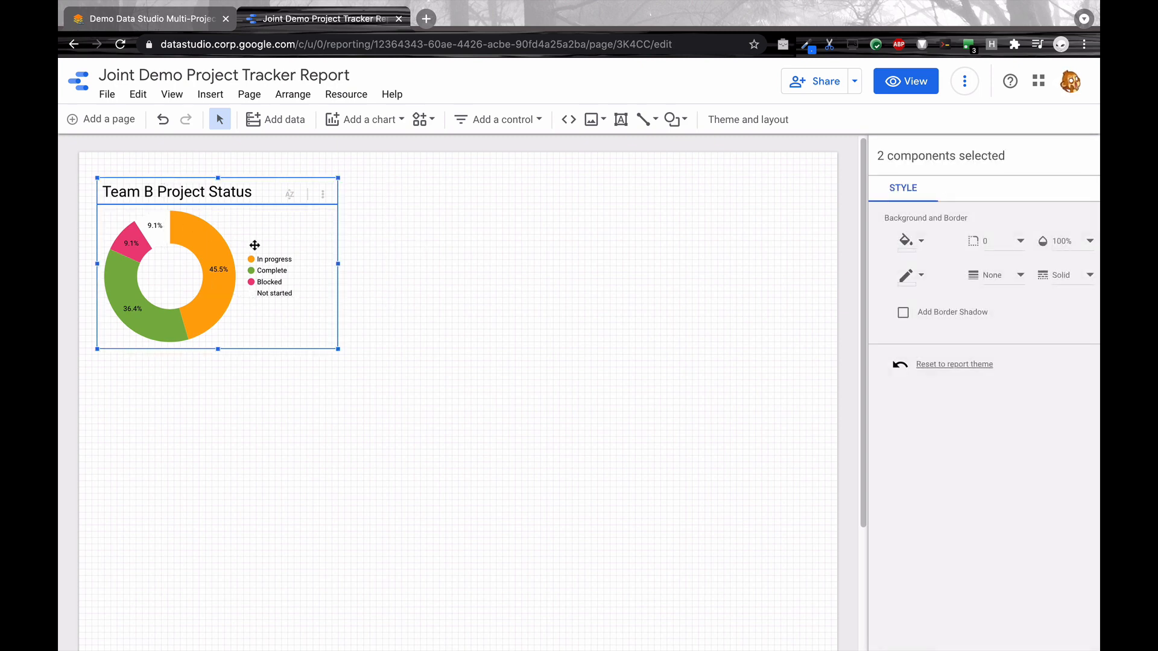
drag(269, 260, 513, 259)
click(374, 197)
Step: Change the left chart's title to "Team A Project Status"
click(140, 185)
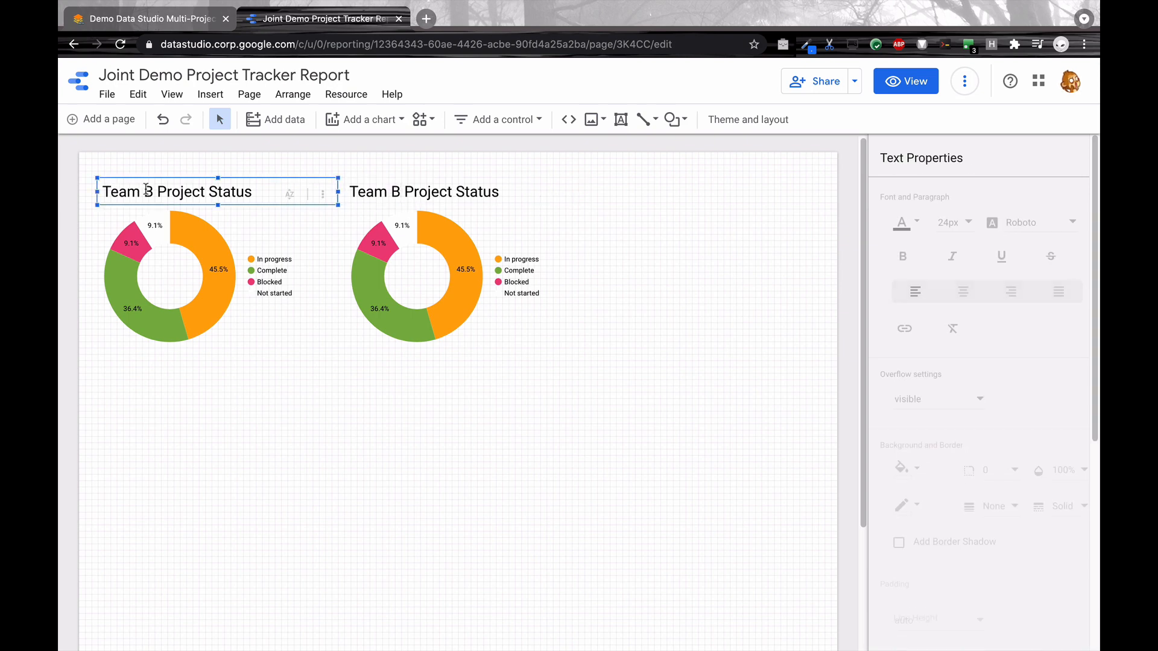
double_click(148, 191)
text(A)
Step: Switch the left donut chart's data source to Team A Project Tracker and remove its ETA date range dimension
click(238, 279)
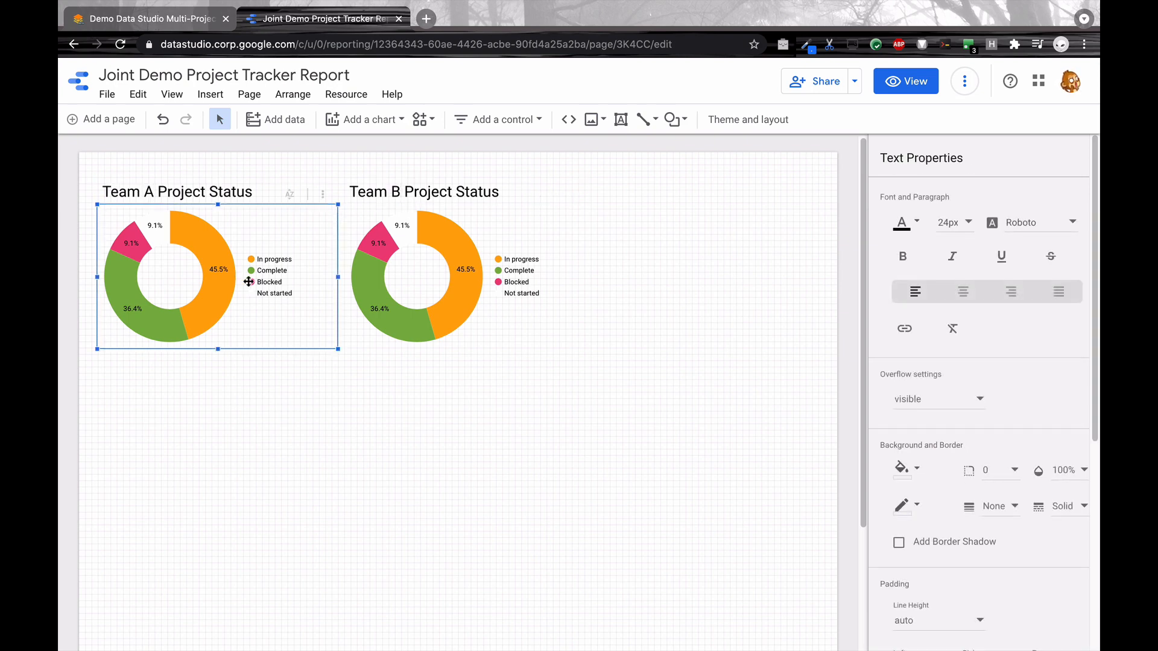
click(893, 190)
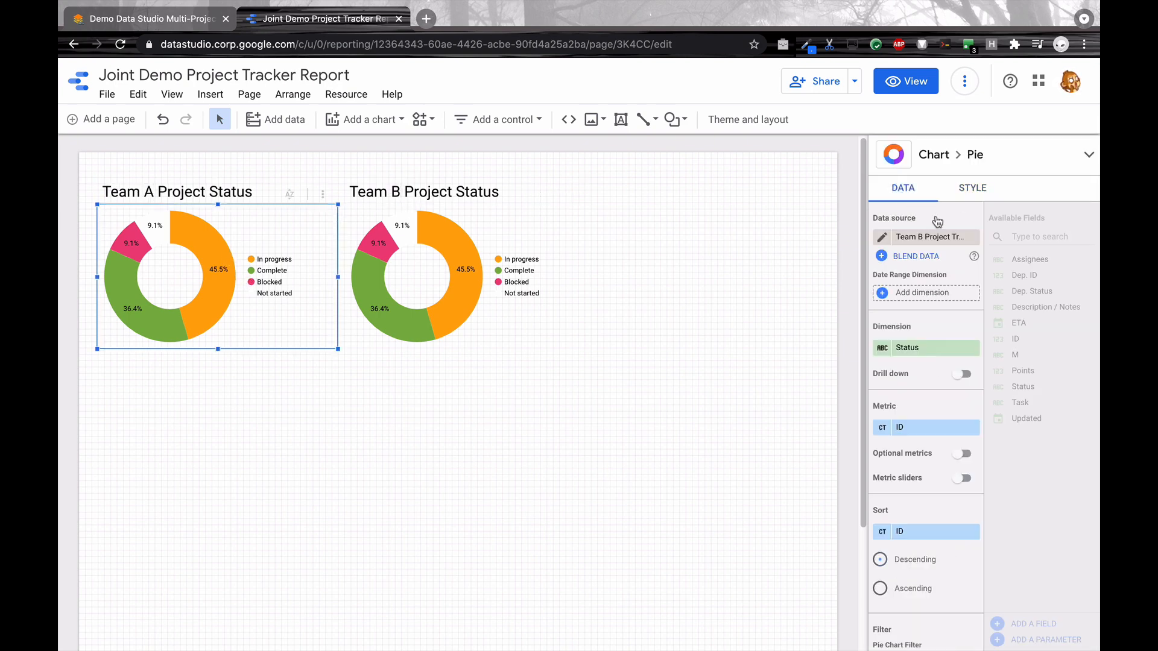
click(909, 237)
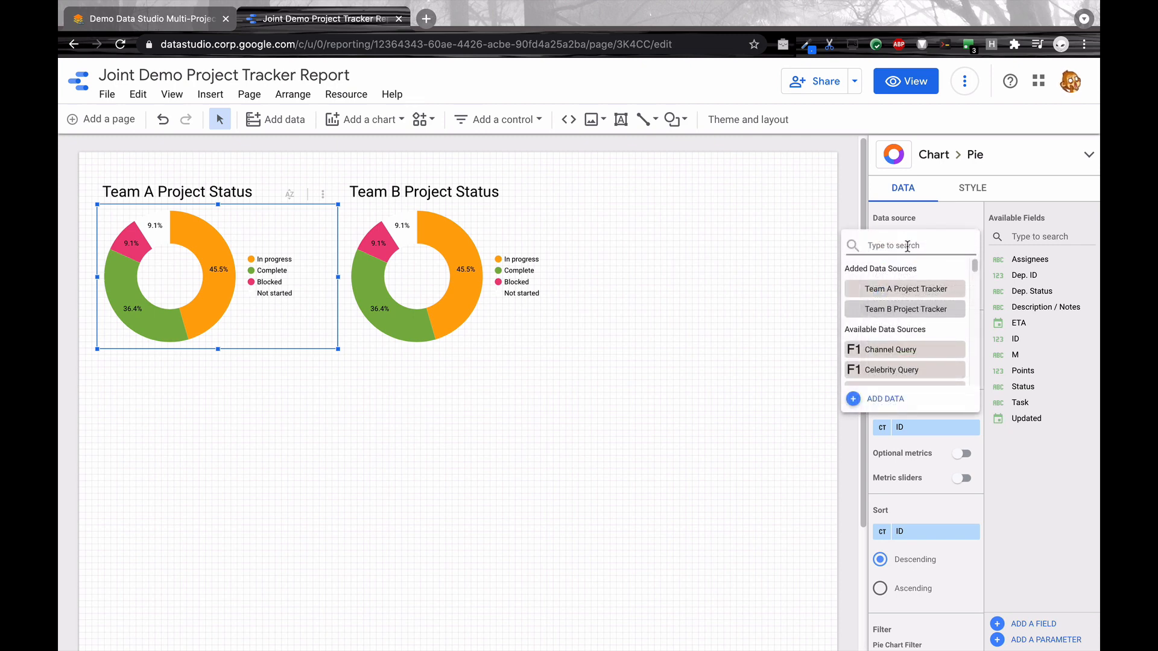
click(906, 287)
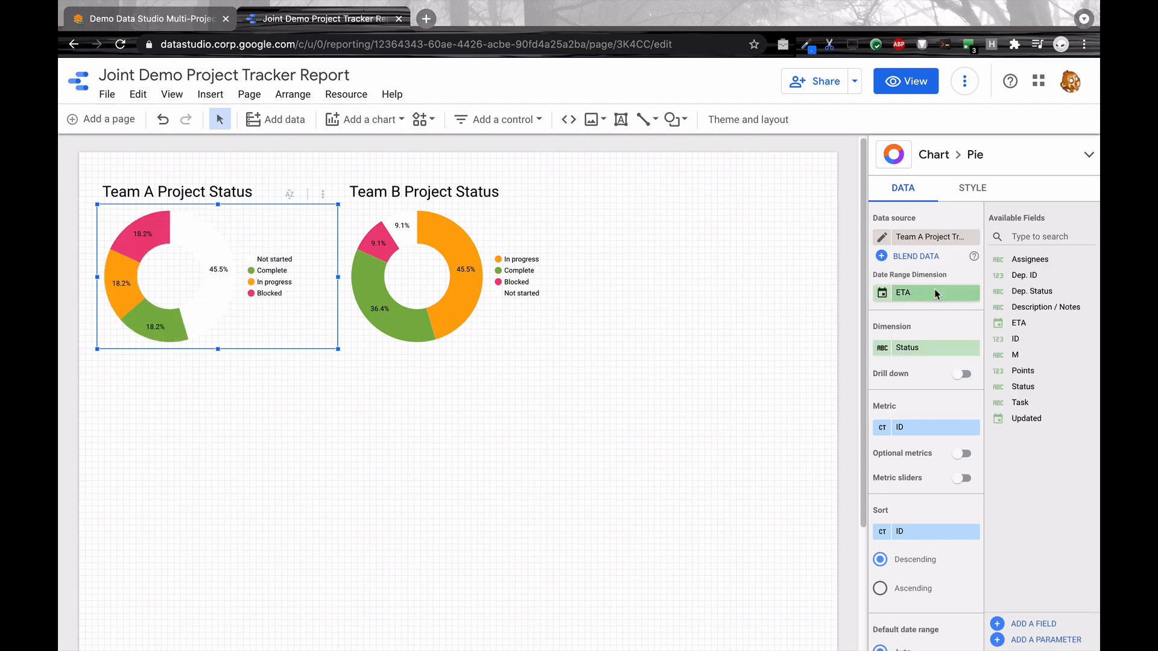
click(972, 295)
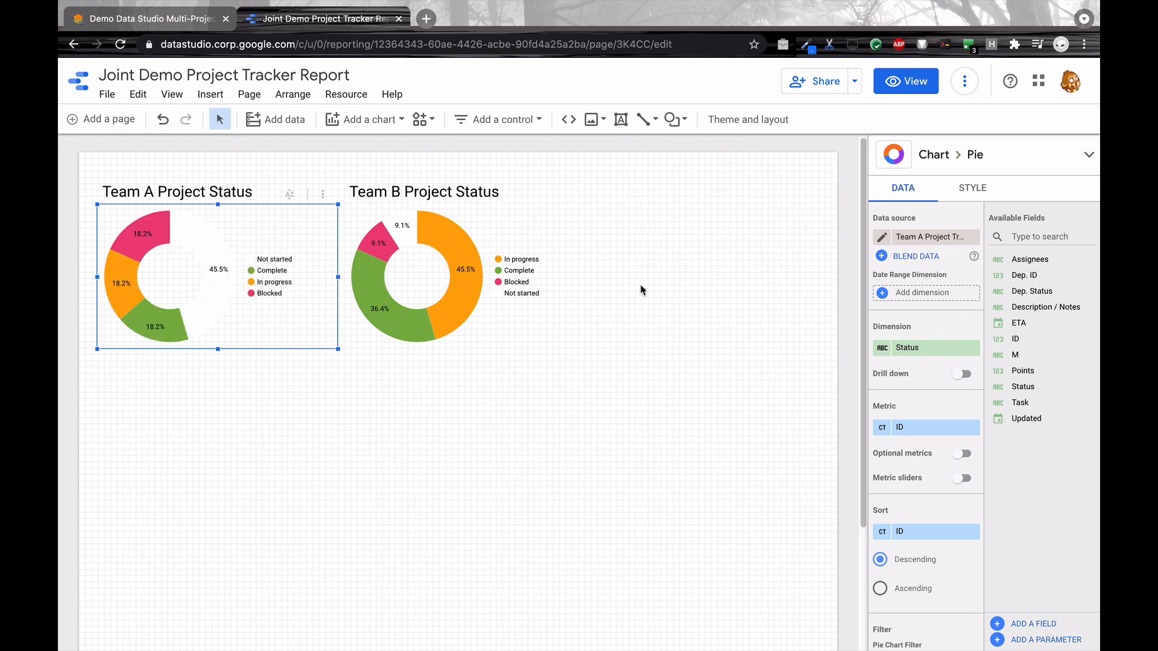
click(664, 272)
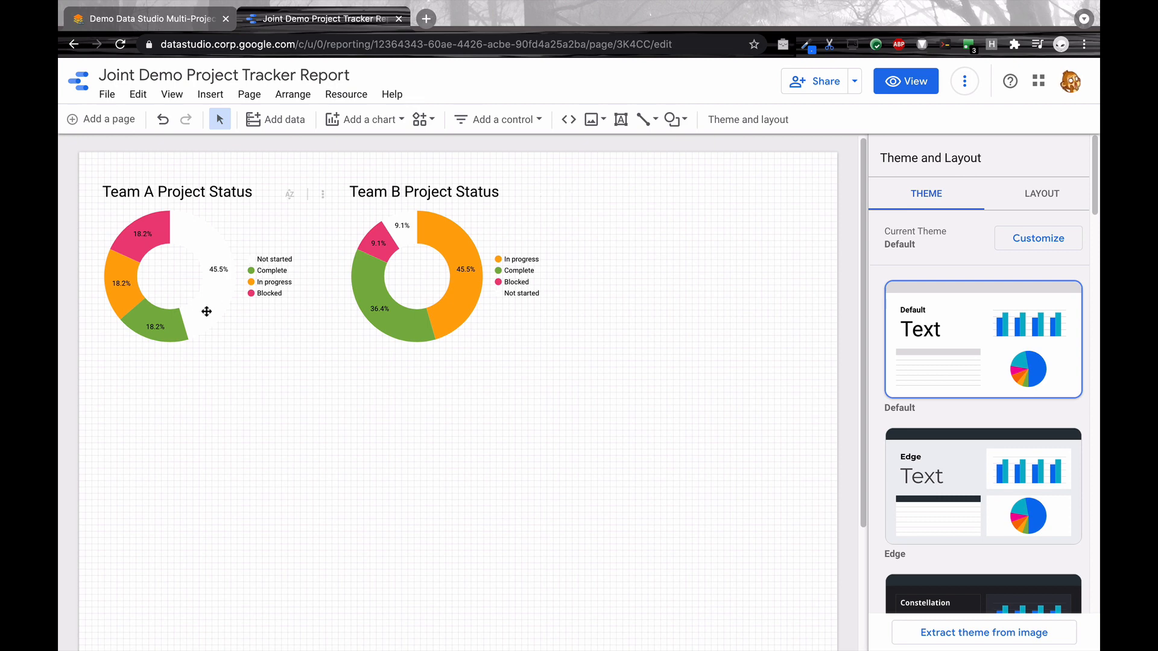
Step: Set the current page's background to a very light gray so the white donut slices stand out
right_click(291, 362)
click(344, 434)
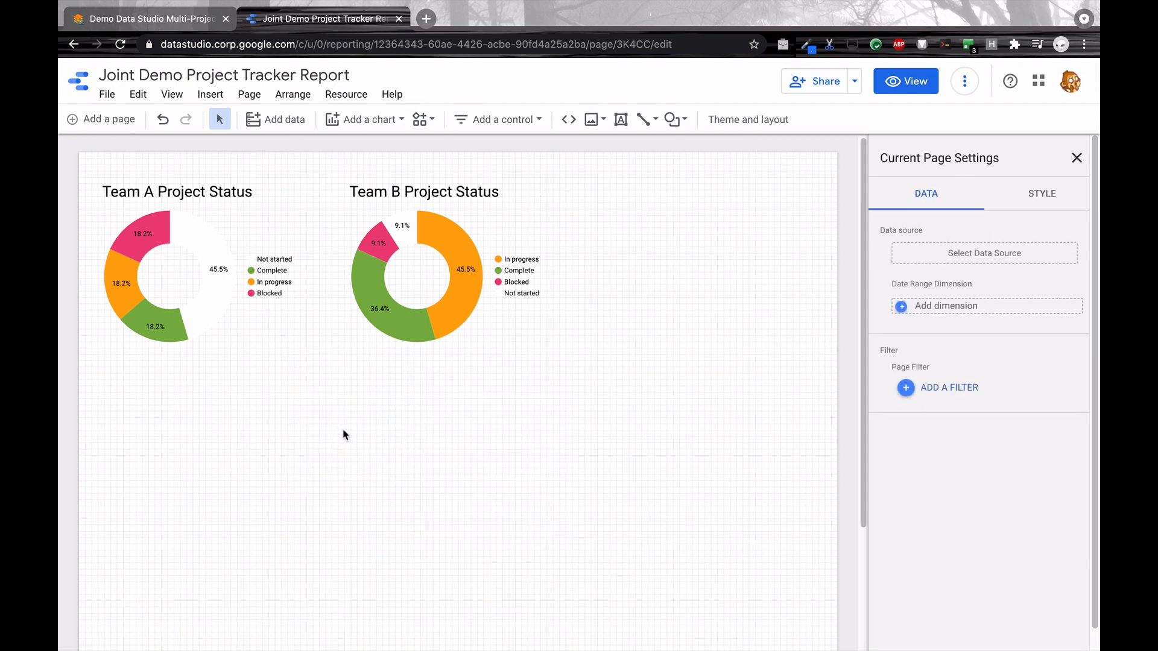
click(1032, 196)
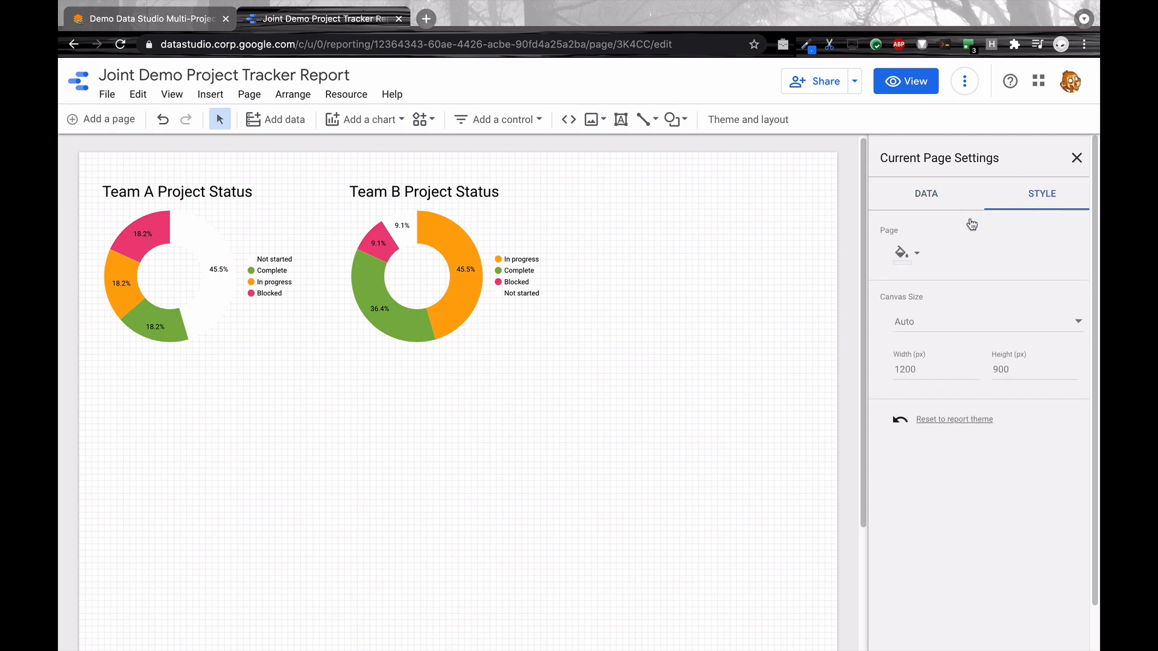
click(912, 252)
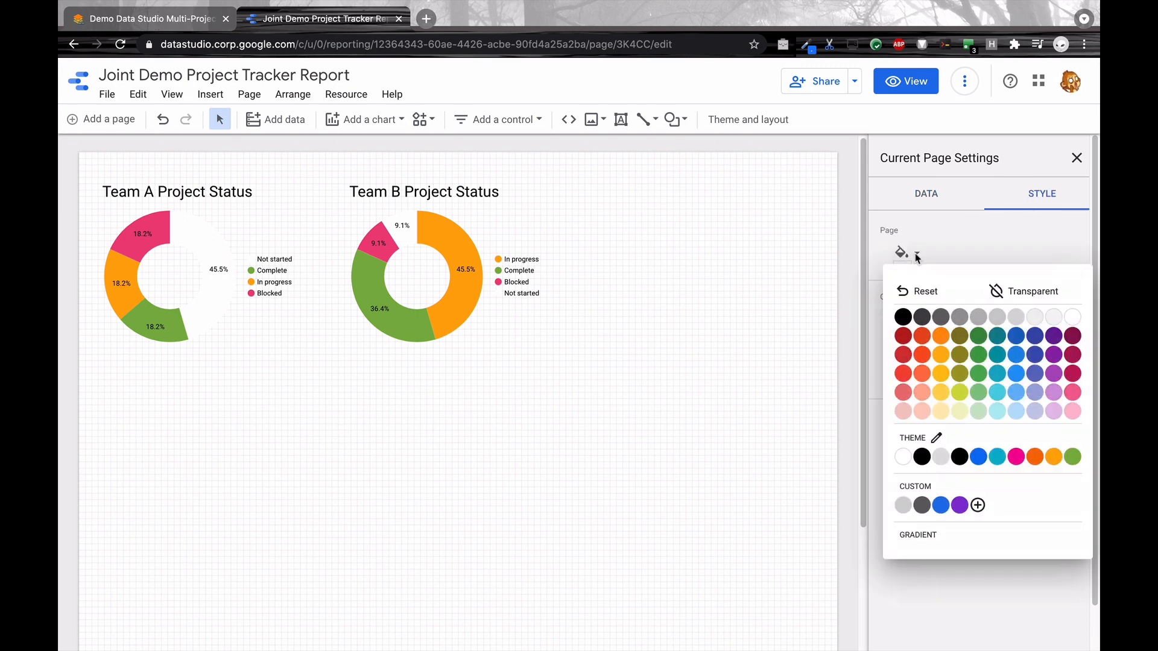
click(1048, 317)
click(757, 217)
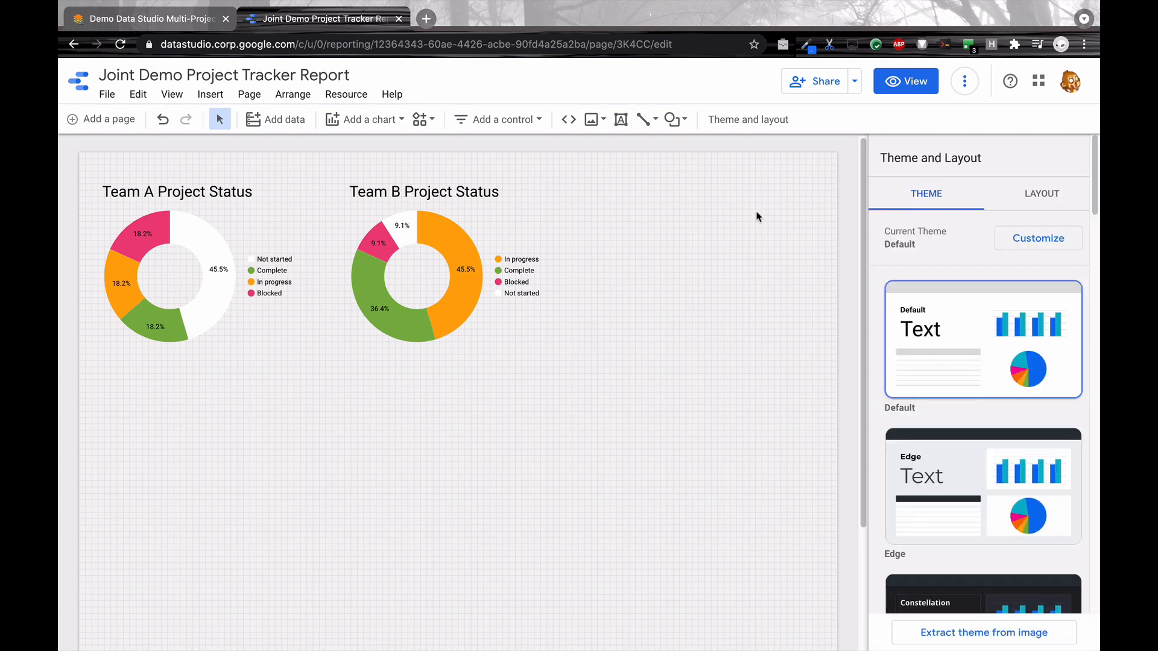
Step: Preview the report in view mode, return to editing and look through the chart types available to add
click(879, 89)
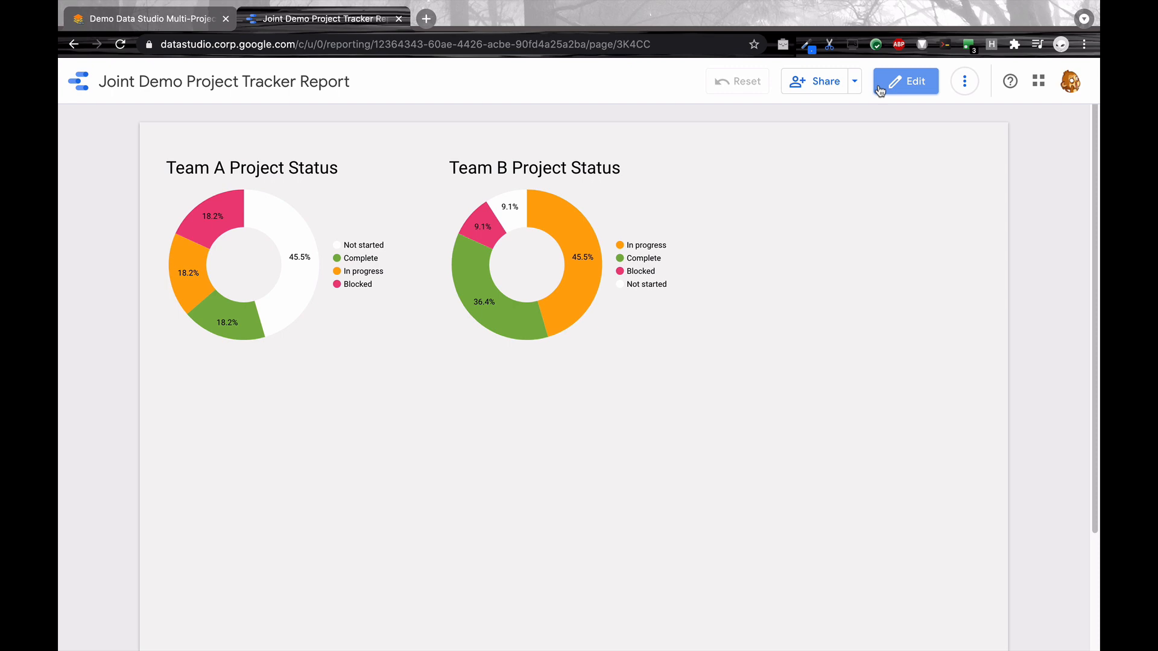
click(882, 90)
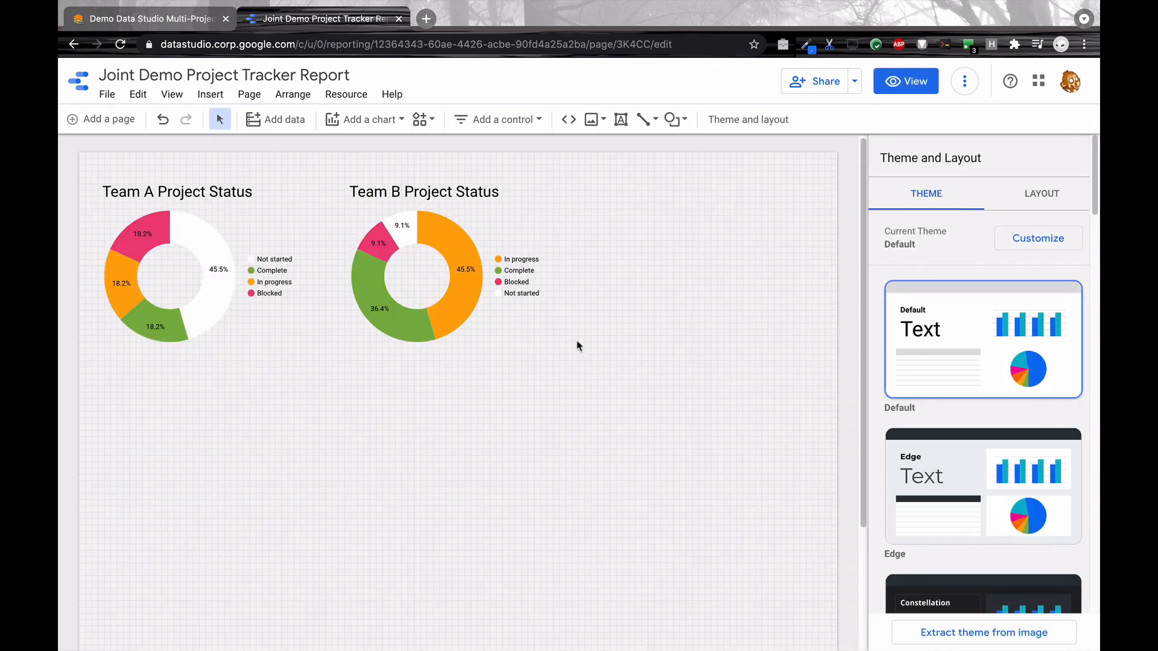
click(344, 120)
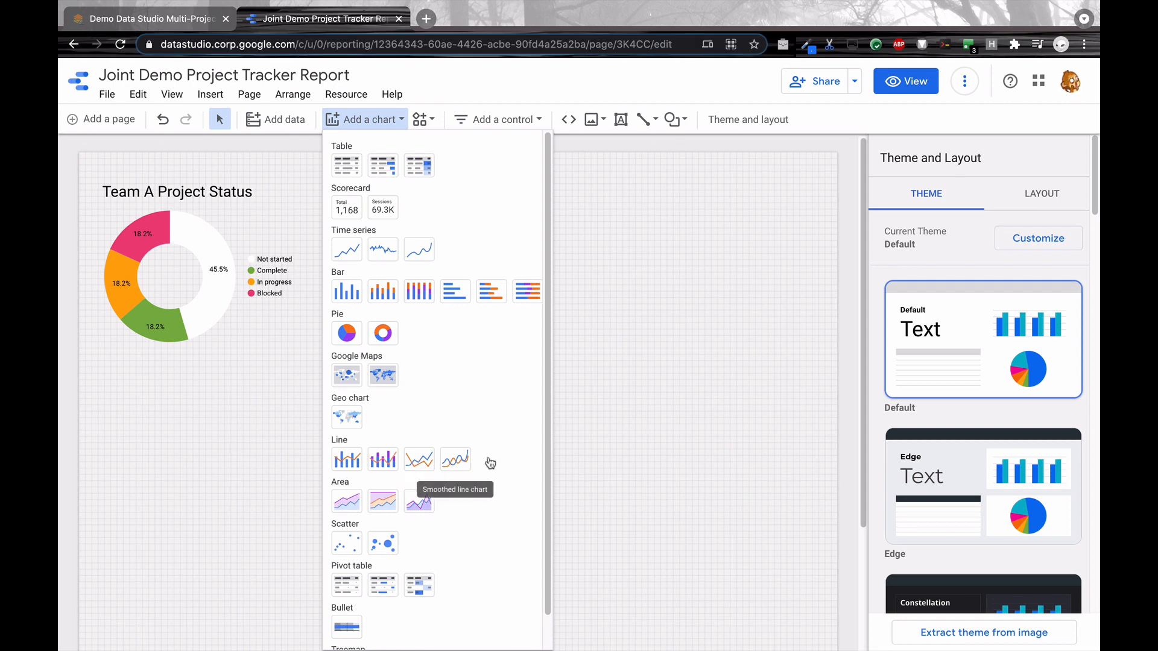
click(655, 291)
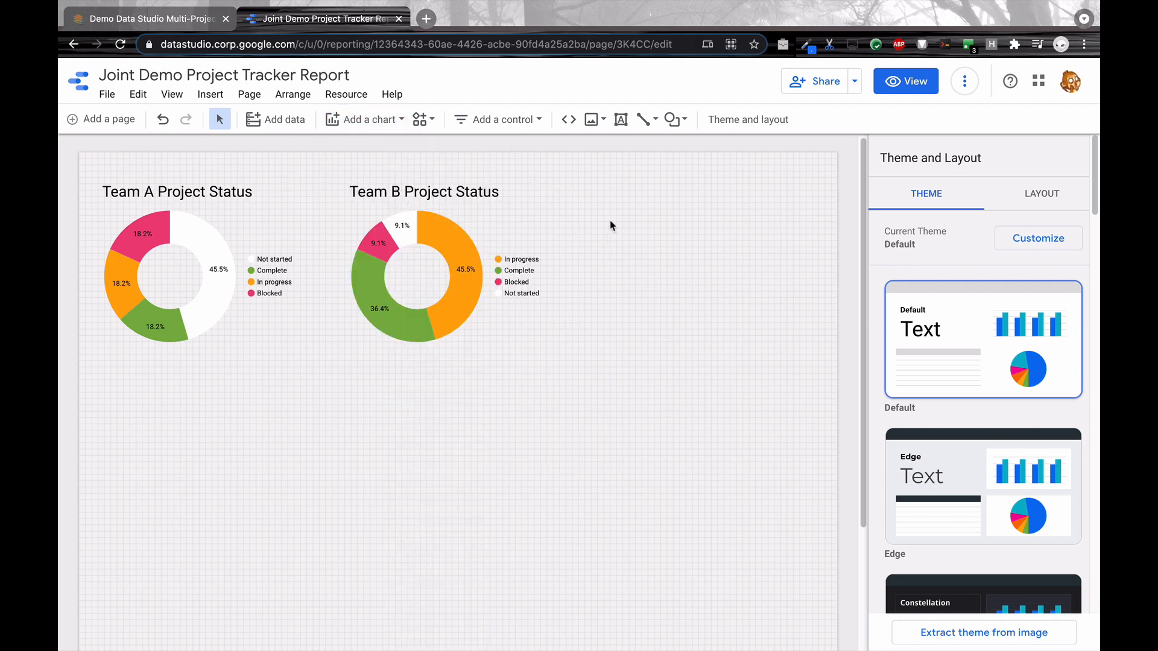
Step: Review the report's sharing options for adding people and managing access, leaving them without making changes
click(825, 81)
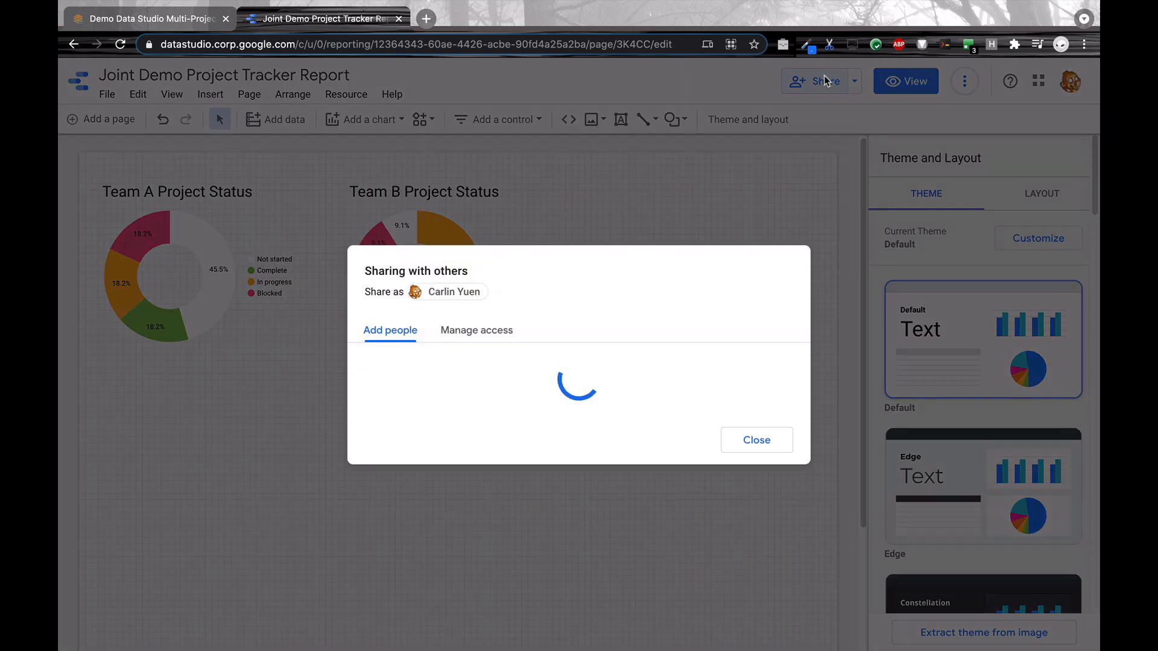
click(453, 338)
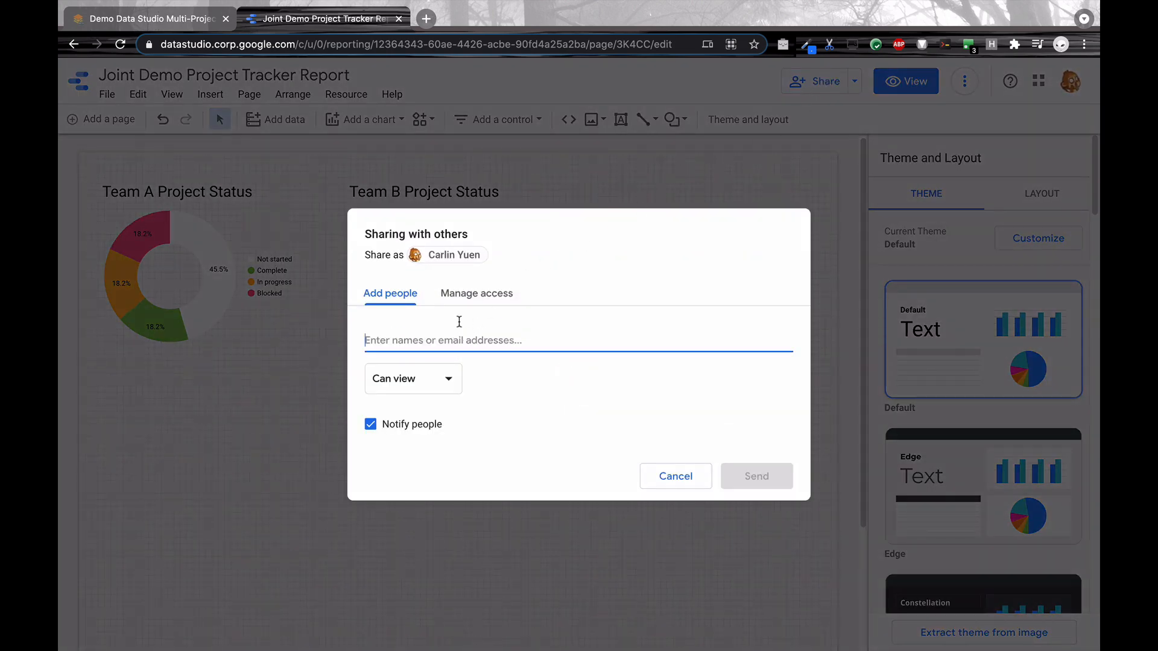
click(476, 291)
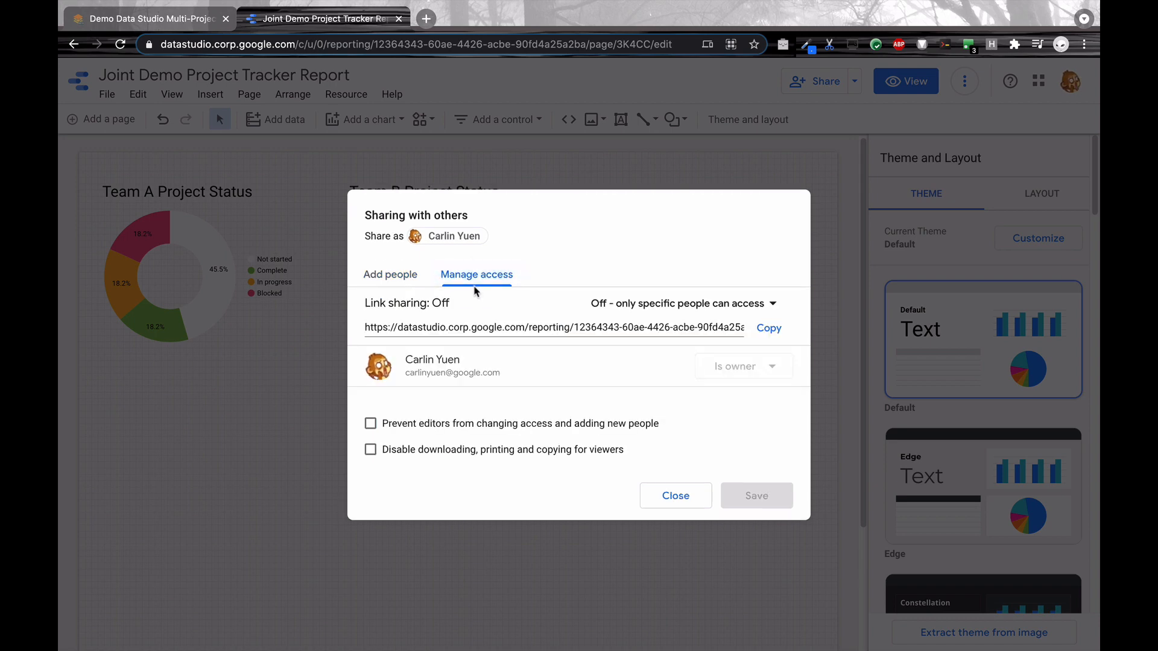
click(674, 495)
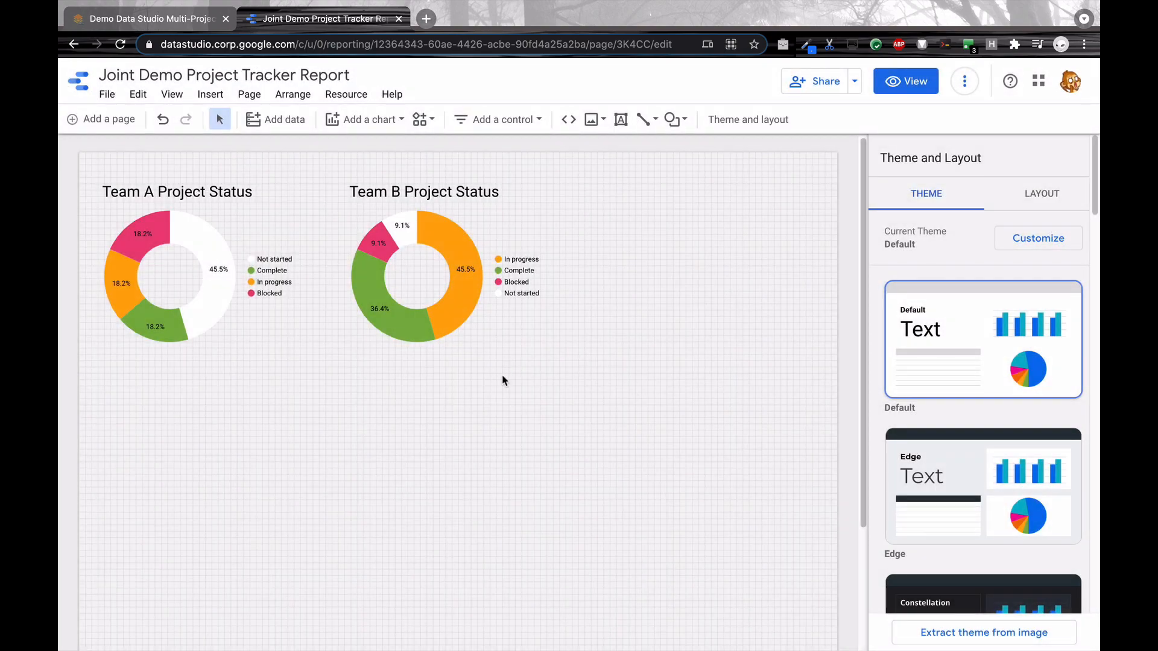